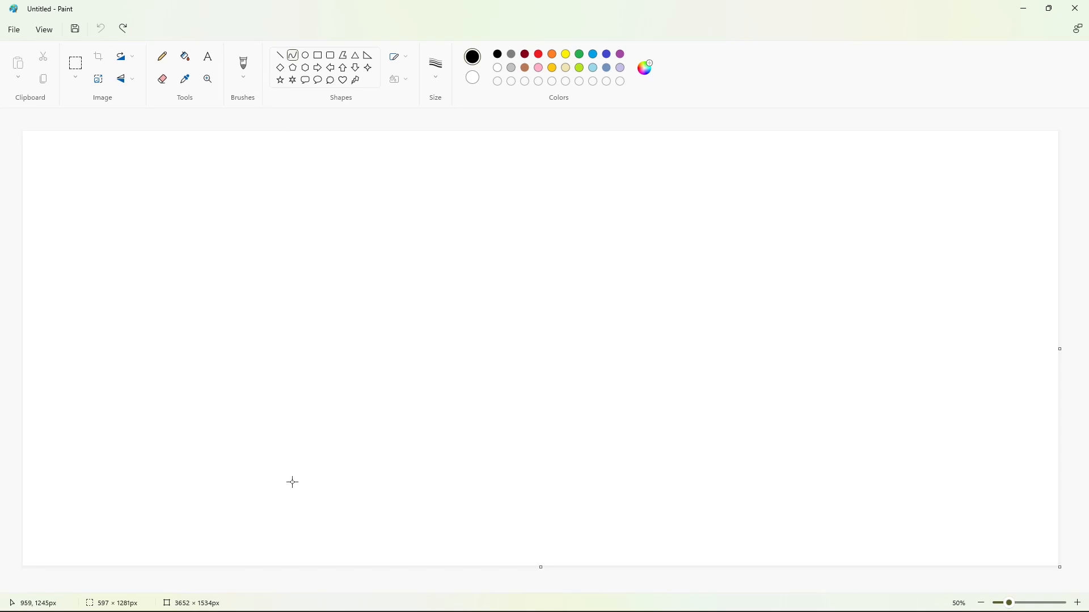
Draw the left arch of the M as two nested black curves joined by a short horizontal line at the outer base.
drag(291, 482, 457, 323)
drag(406, 379, 430, 98)
click(662, 319)
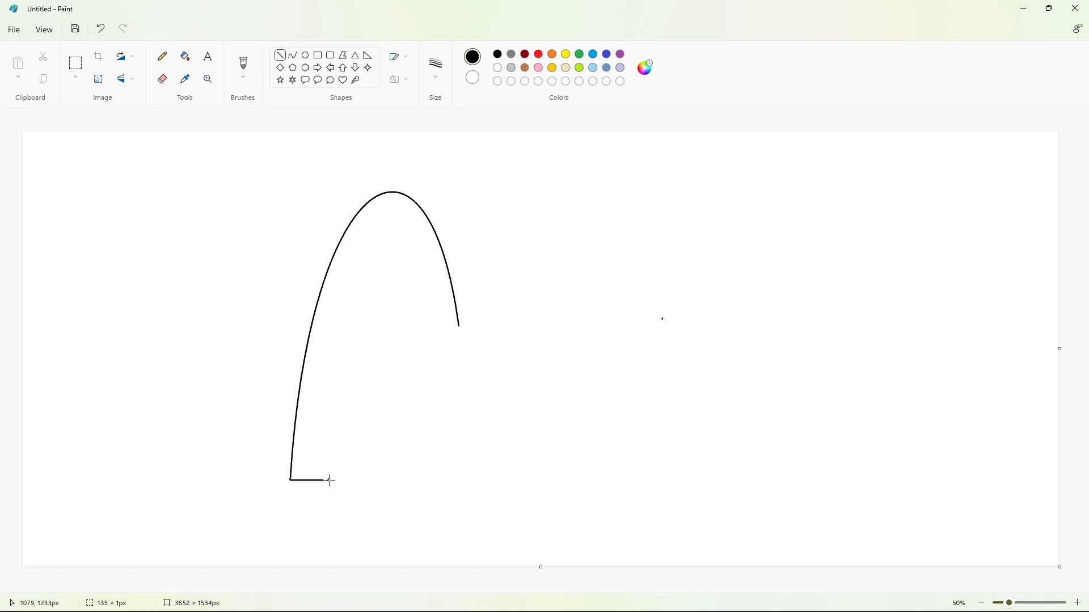
drag(333, 481, 433, 378)
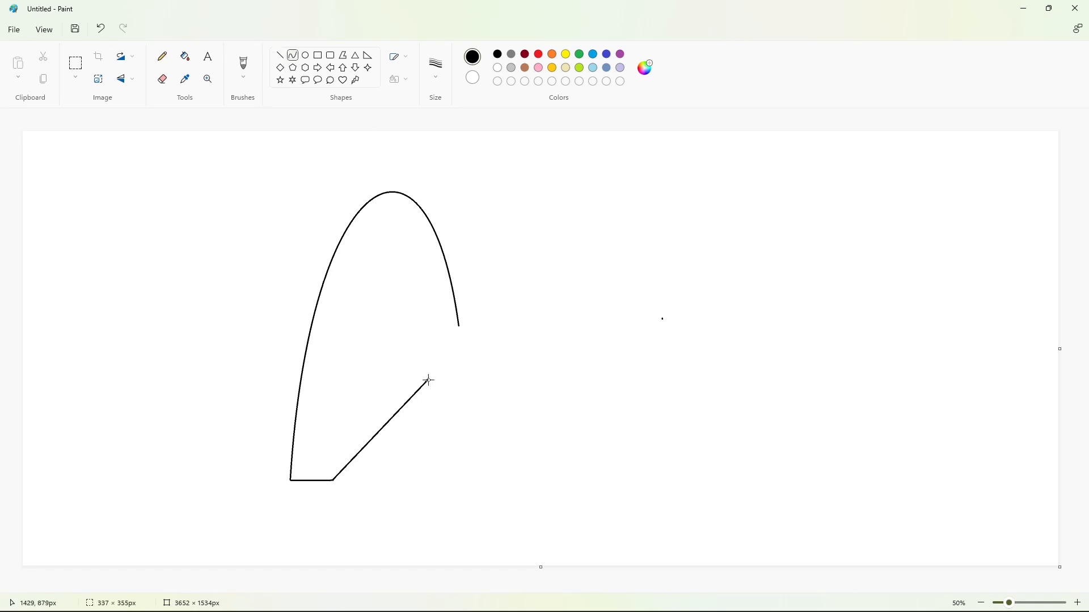
mouse_move(386, 428)
mouse_down()
mouse_move(372, 312)
mouse_move(423, 138)
mouse_up()
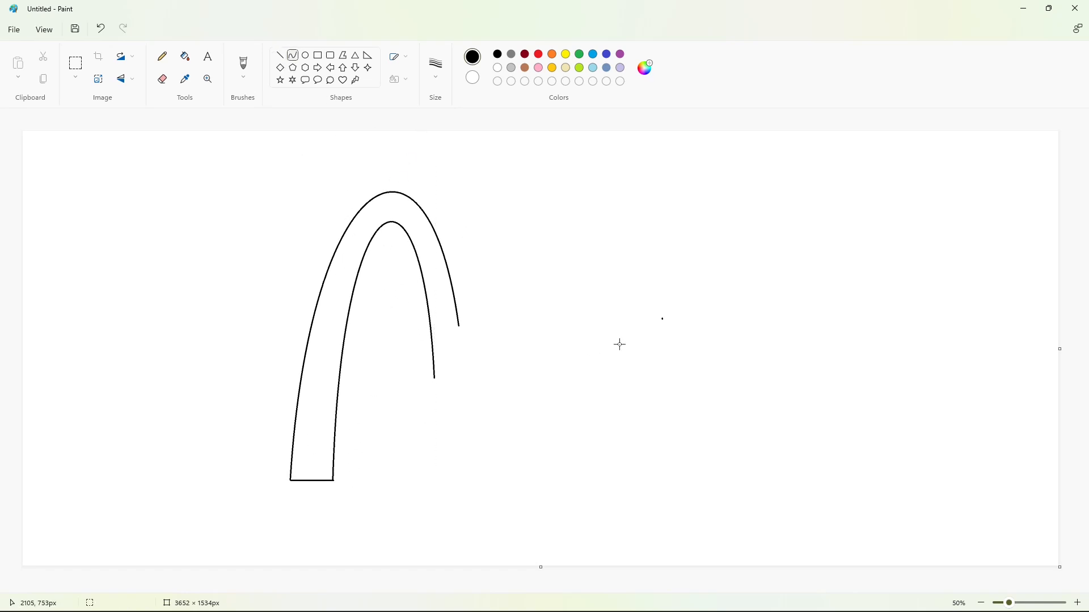
Copy the left arch, flip the copy horizontally, and place it so the two outer curves meet in the middle.
click(75, 68)
drag(561, 543, 200, 132)
key(ctrl+c)
key(ctrl+v)
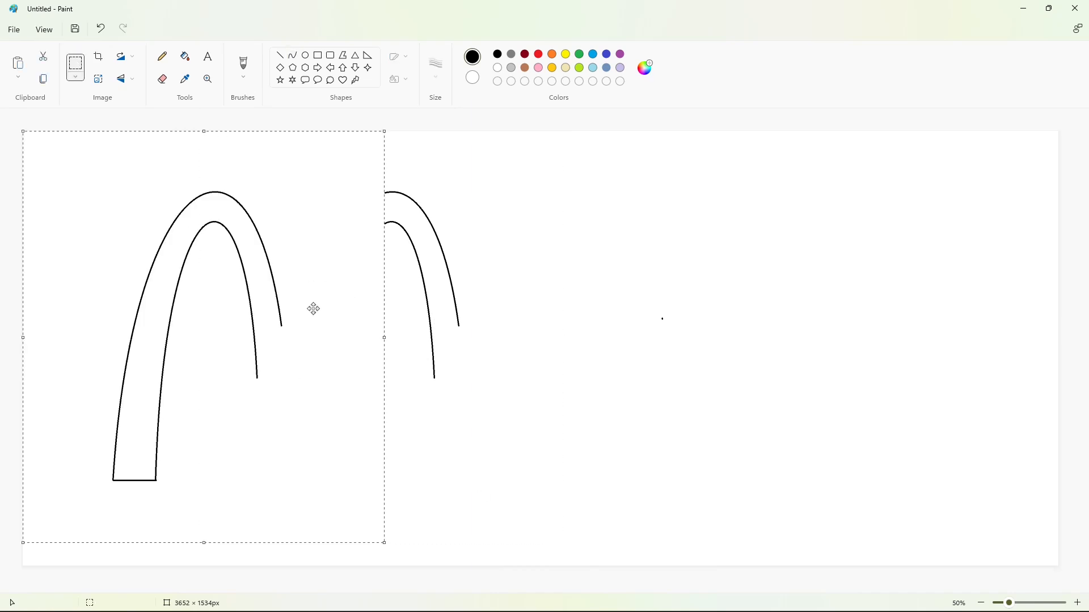
click(81, 78)
click(102, 172)
click(121, 79)
drag(211, 355, 547, 355)
key(Right)
key(Right)
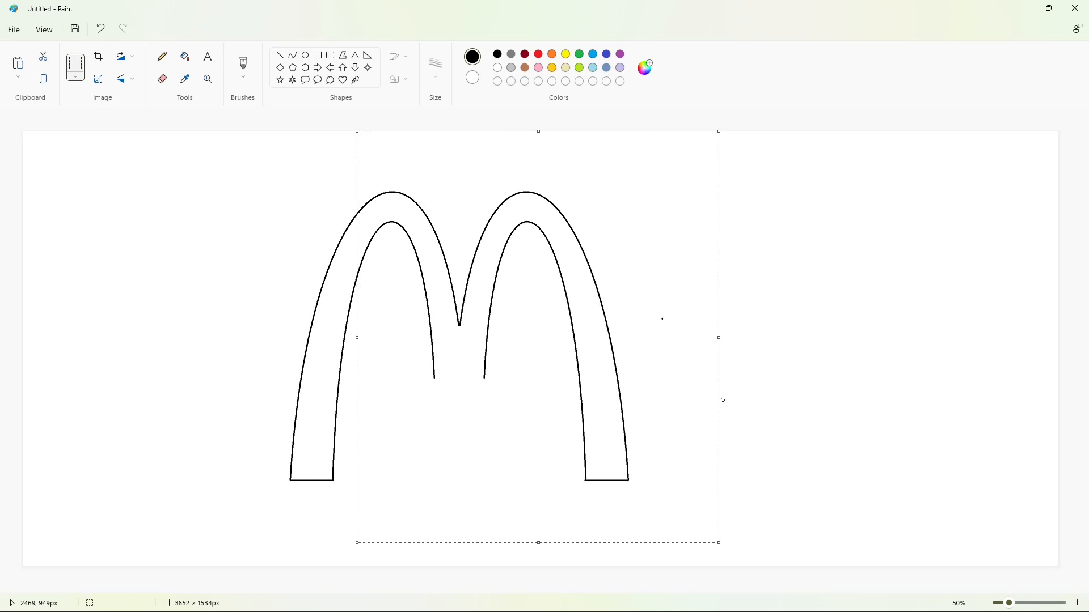
click(739, 420)
Close the open middle stem of the M with a horizontal black line between the two inner curve ends.
click(1076, 603)
scroll(624, 539, down, 5)
drag(536, 588, 653, 588)
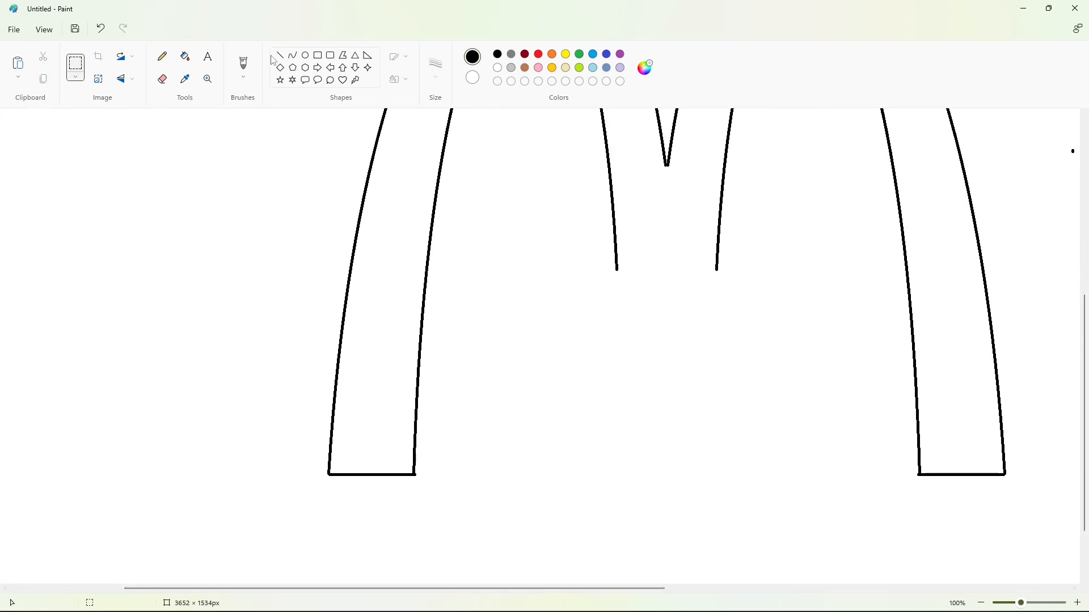
click(280, 55)
drag(616, 271, 690, 271)
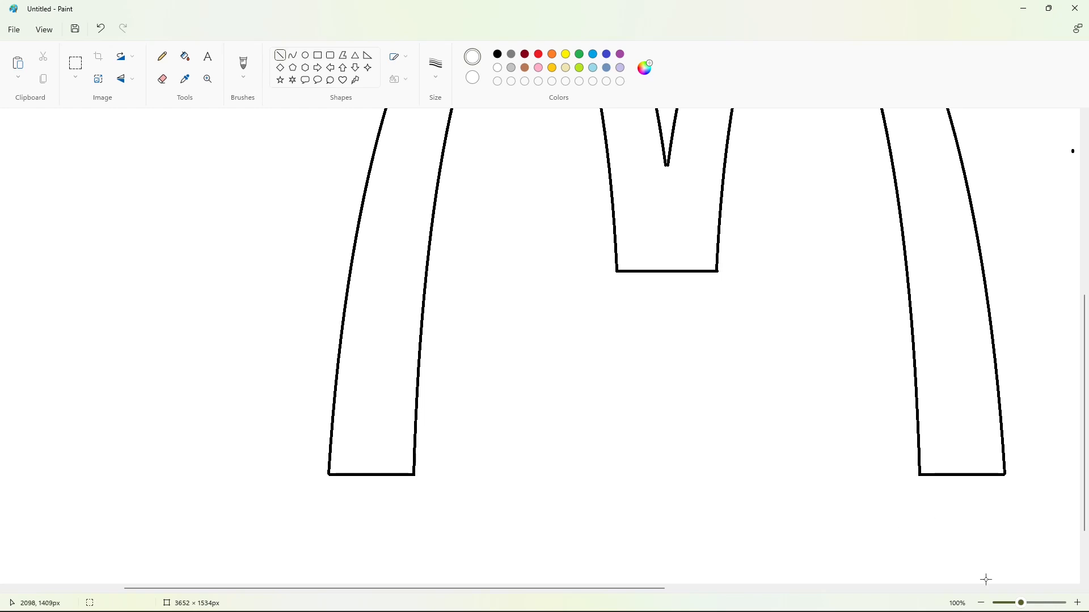
Fill the closed M outline with black.
click(981, 603)
click(185, 56)
click(497, 54)
click(502, 222)
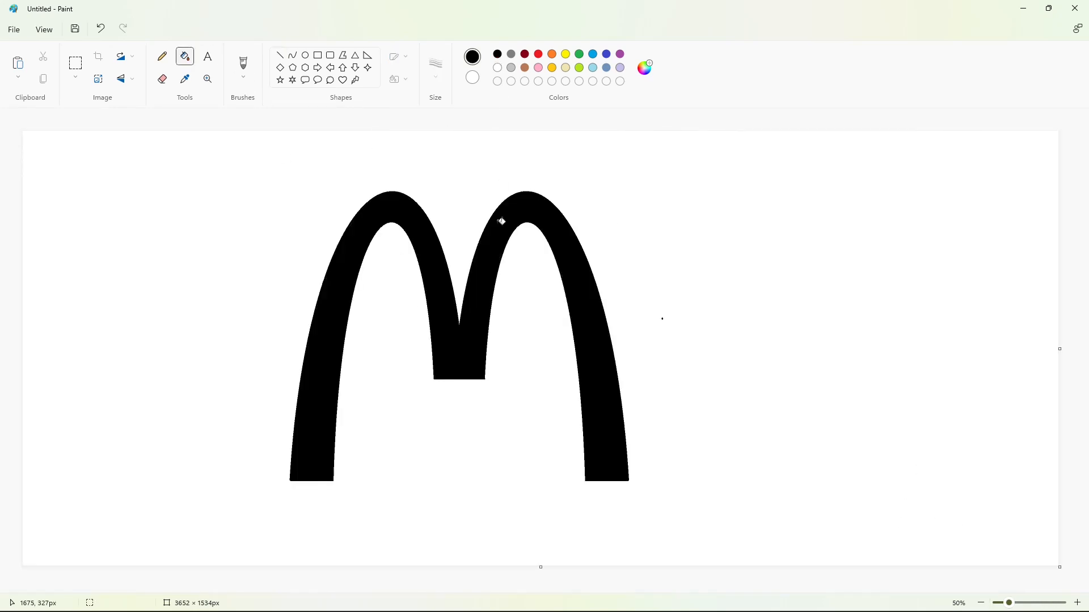
Trim the lower edge of the M's middle stem with a white line and remove the stray dot beside the arches.
click(162, 78)
click(280, 55)
click(498, 68)
drag(428, 379, 498, 381)
click(665, 381)
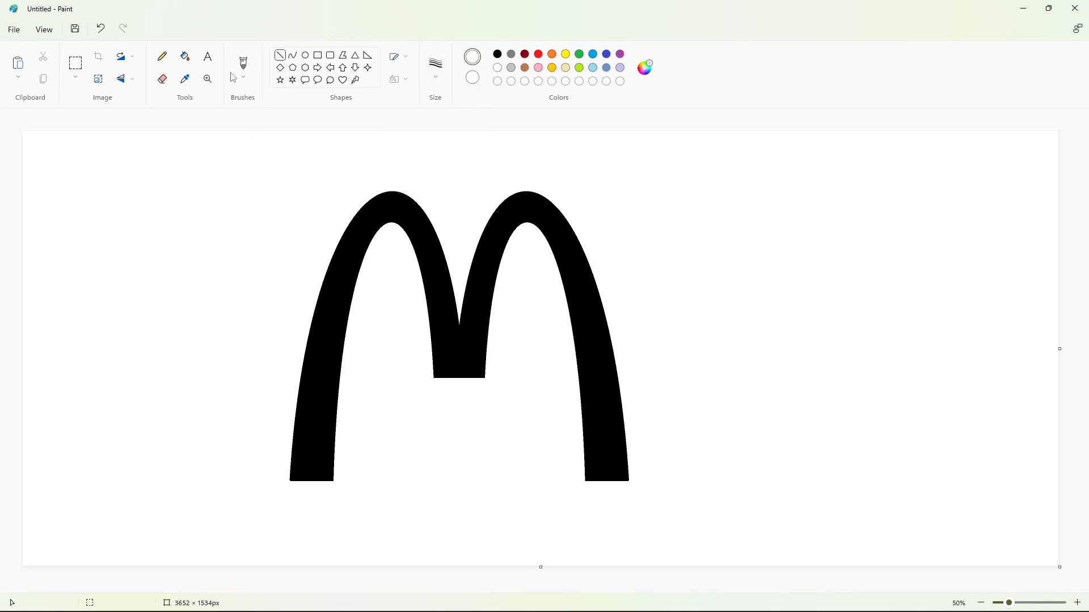
click(208, 56)
click(368, 301)
text(w)
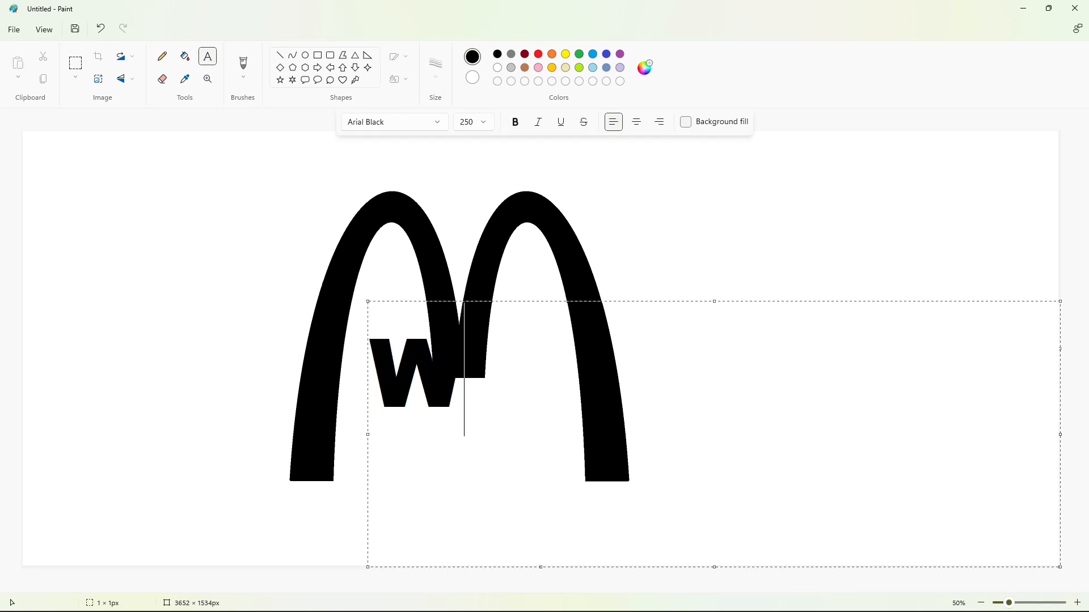
text(cdonal)
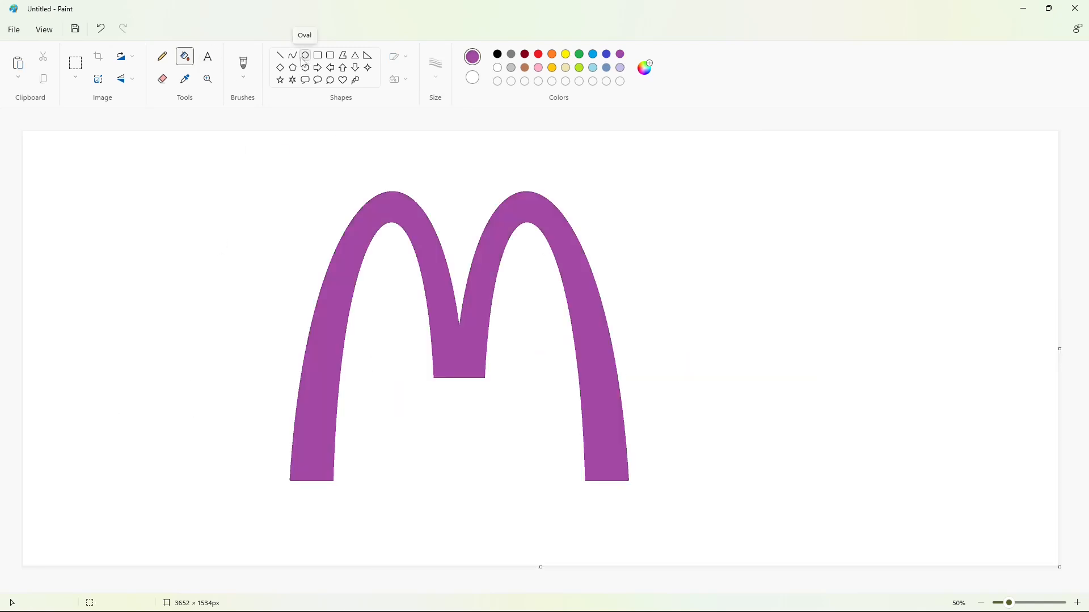
Add the black text "Wcdonalds" in Arial Black over the arches.
click(207, 56)
click(362, 287)
text(w)
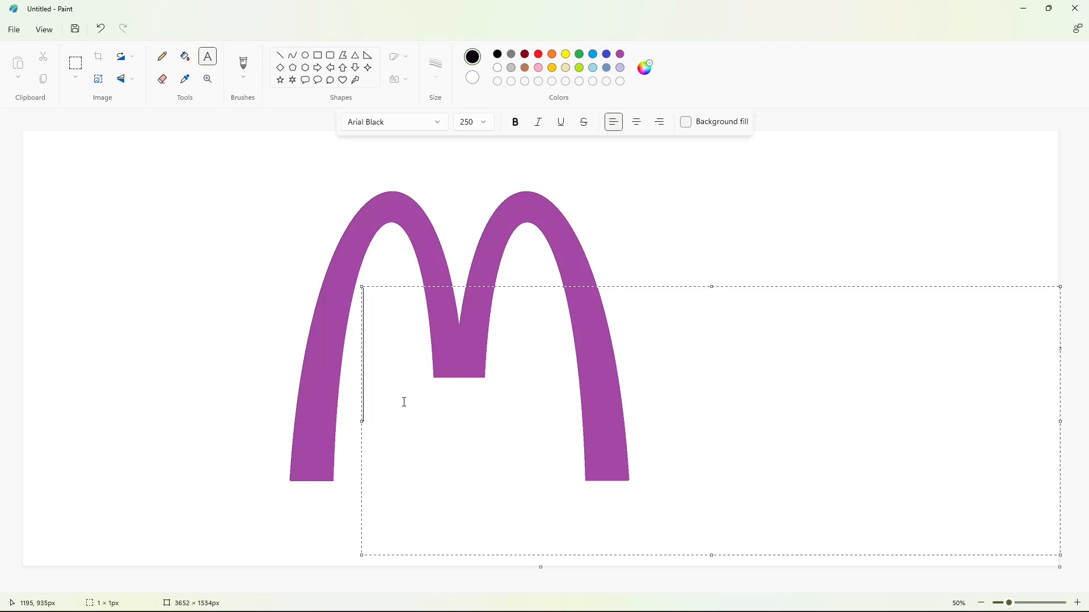
text(wcdonalds)
key(BackSpace)
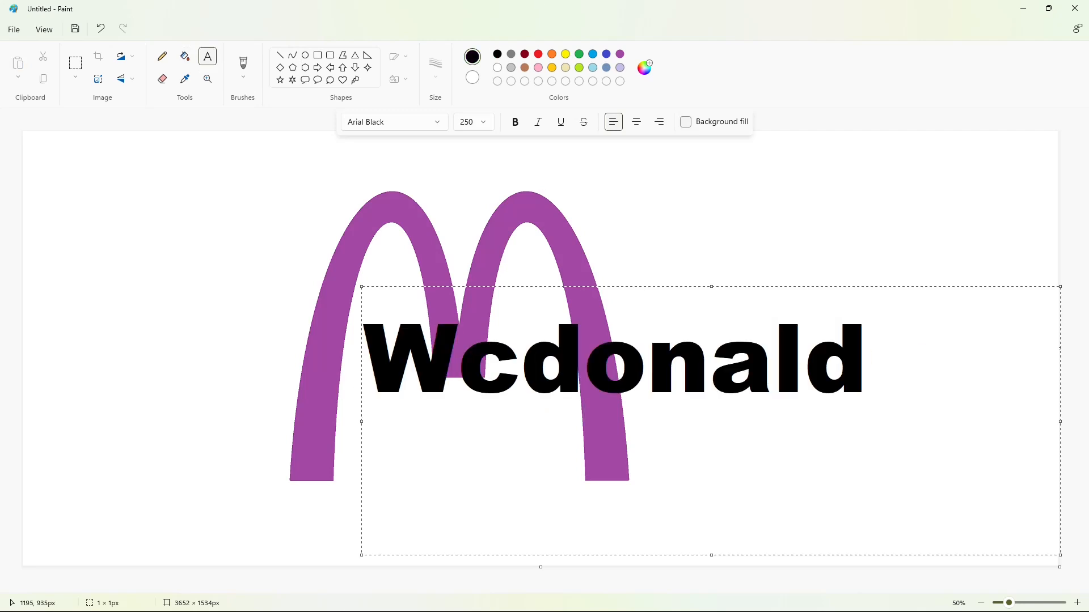
text(s)
Move the text box lower across the arches and set the text size to 200.
drag(361, 287, 340, 342)
key(ctrl+a)
click(485, 125)
text(200)
key(Return)
Change the lowercase d after the c to a capital so the text reads "WcDonalds".
click(624, 380)
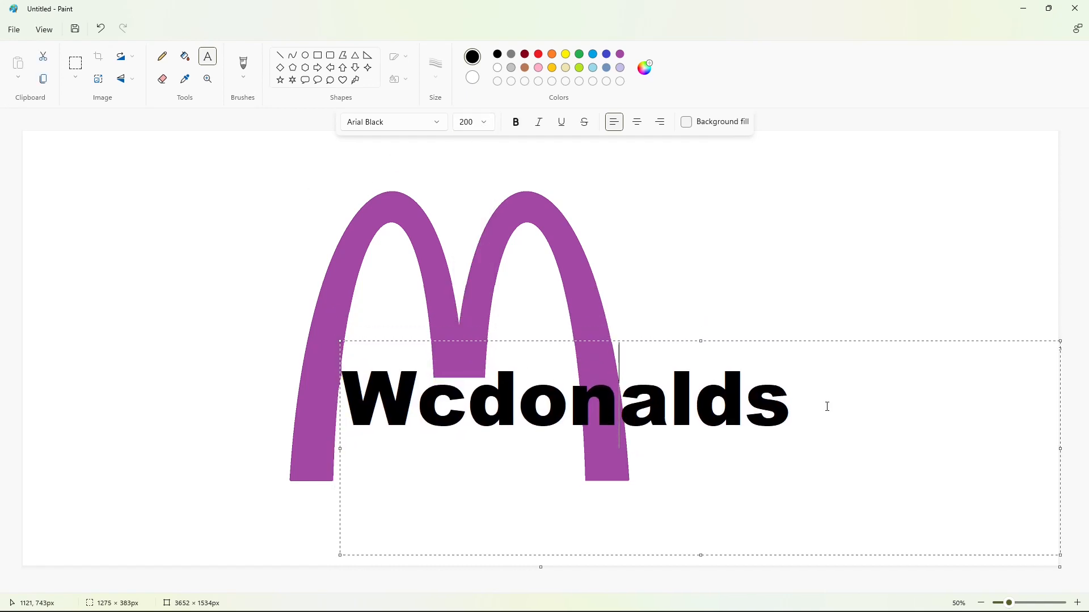
key(BackSpace)
text(D)
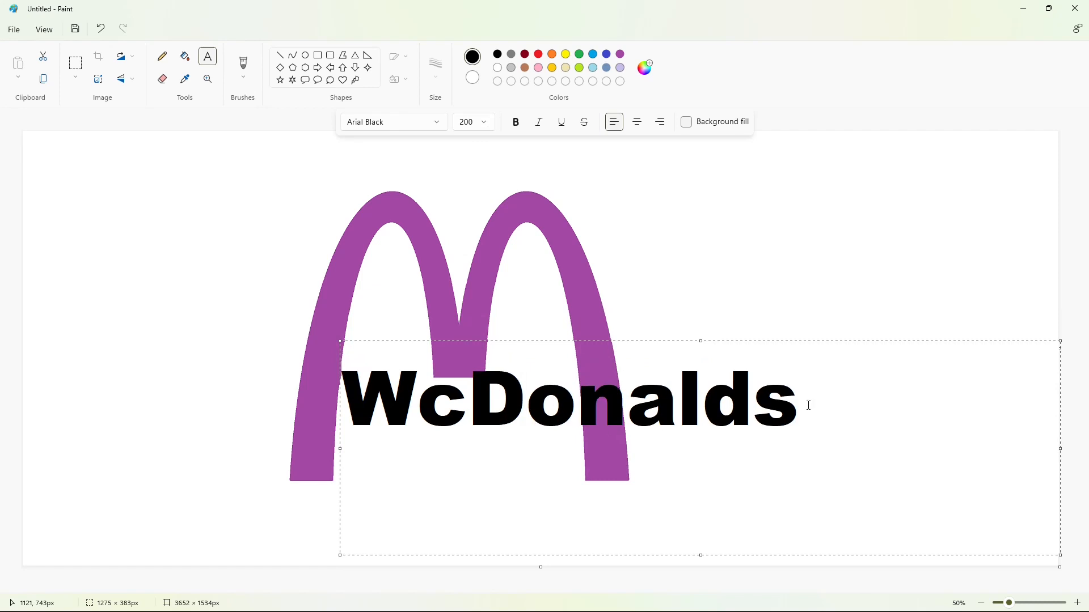
Set the whole text's size to 180 and shift the text box slightly down.
key(ctrl+a)
click(486, 126)
text(180)
key(Return)
click(509, 399)
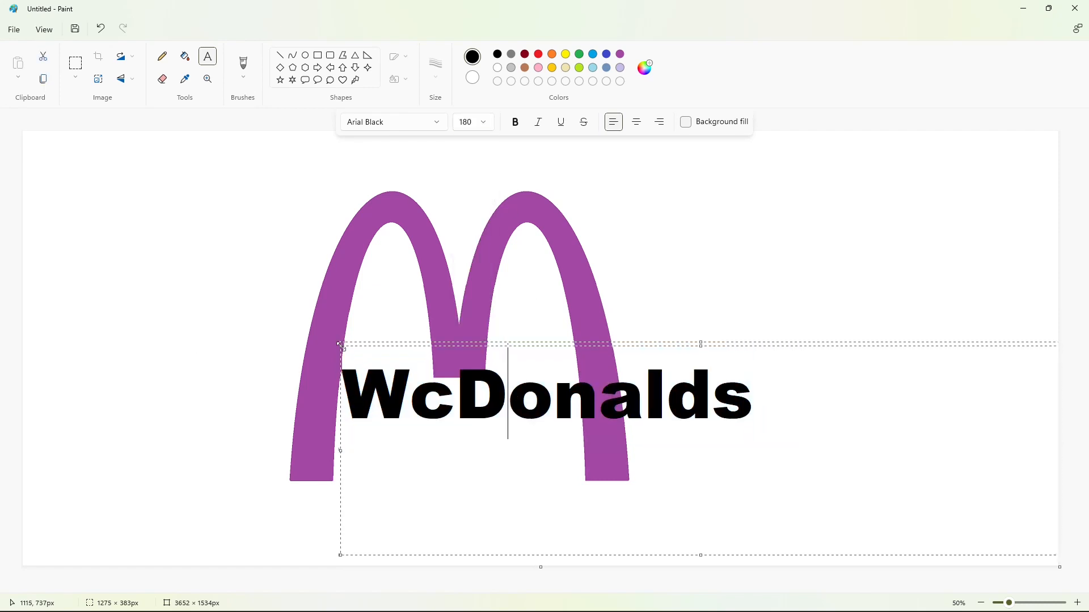
drag(340, 341, 340, 350)
Reduce the whole text's size to 170 and adjust the text box position slightly.
key(ctrl+a)
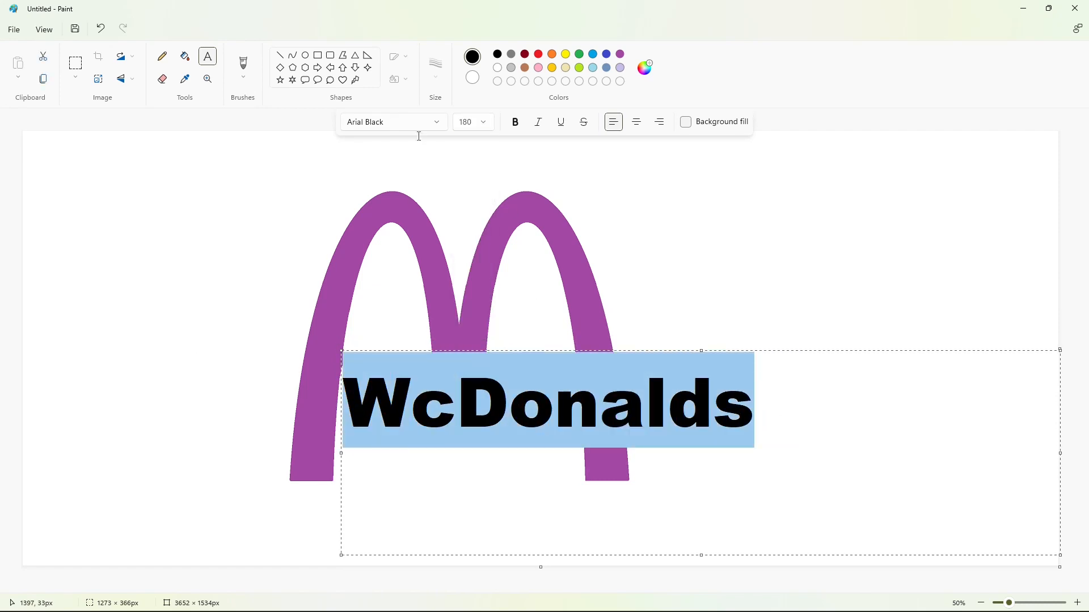
click(485, 126)
text(170)
key(Return)
click(638, 429)
drag(341, 350, 340, 352)
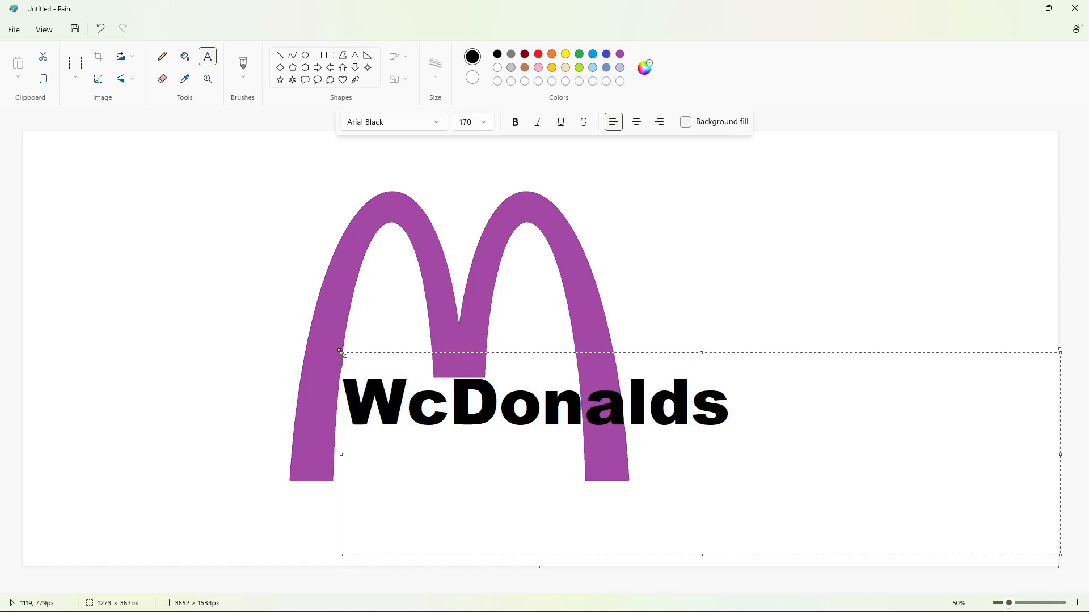
Reduce the whole text's size to 160 and realign the text box between the arch legs.
key(ctrl+a)
click(484, 122)
text(160)
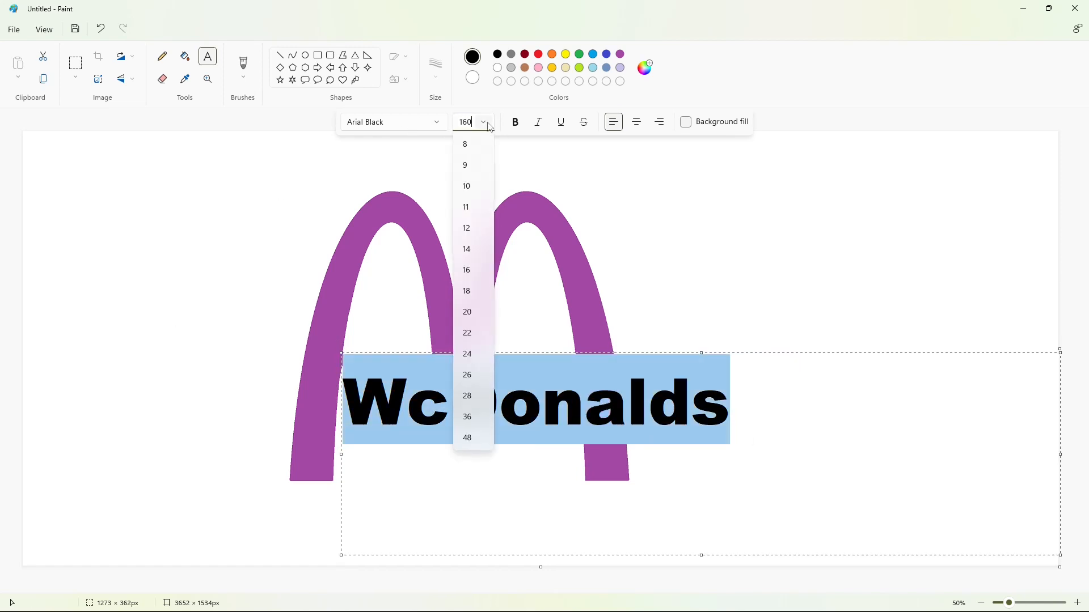
key(Return)
click(573, 403)
drag(341, 353, 338, 352)
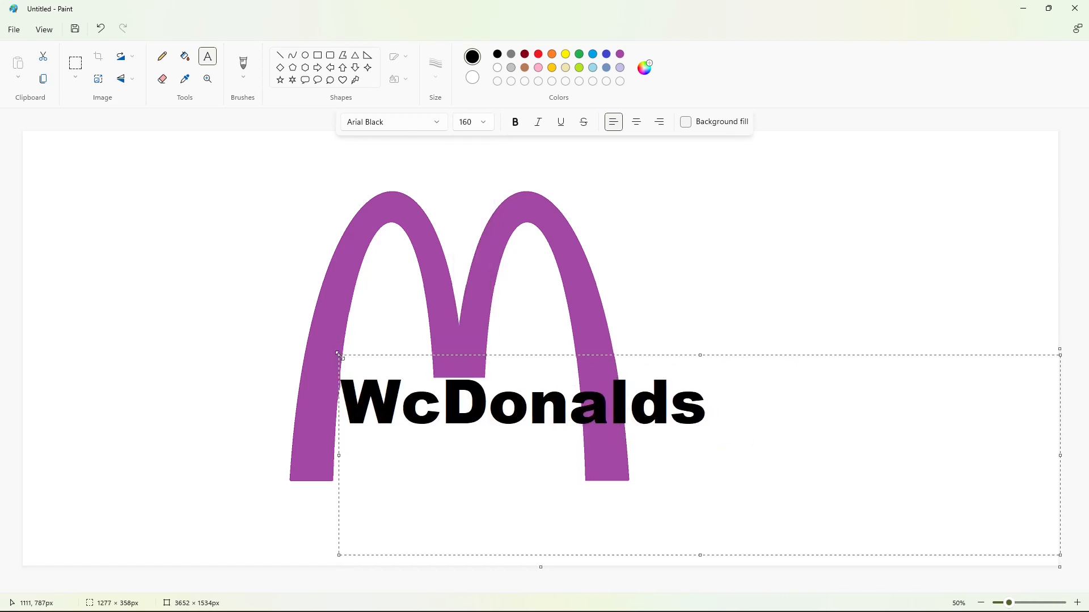
Set the text size to 163 and place the text in the blank area right of the arches.
key(ctrl+a)
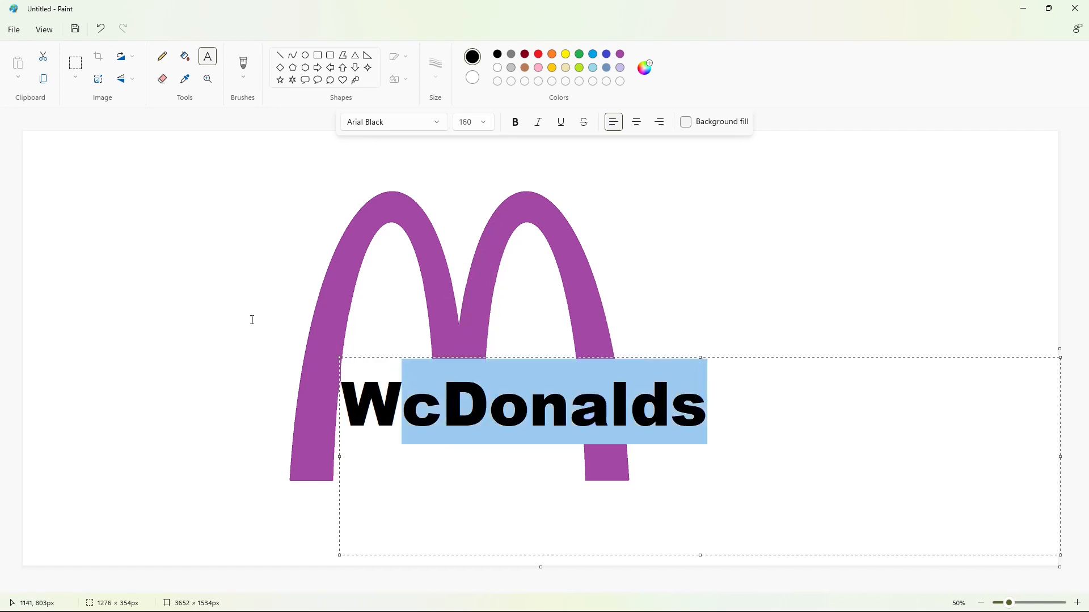
click(484, 122)
text(1363)
key(Return)
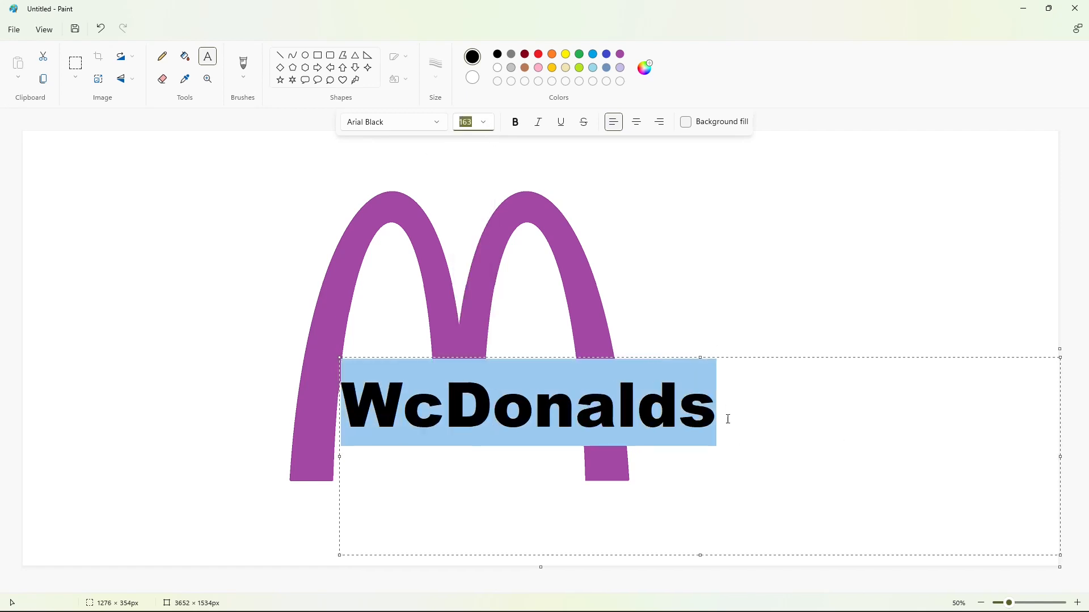
click(728, 418)
drag(340, 357, 636, 201)
click(607, 204)
Copy the W of the wordmark, then fill the original letter with white.
scroll(656, 567, up, 1)
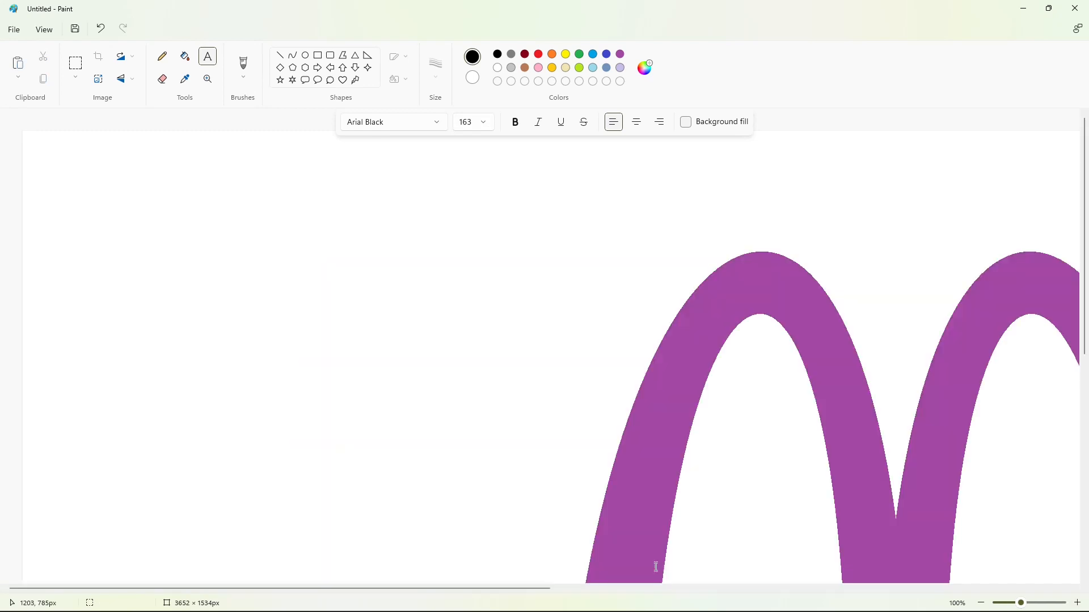
drag(521, 589, 1007, 567)
click(78, 64)
drag(254, 261, 420, 476)
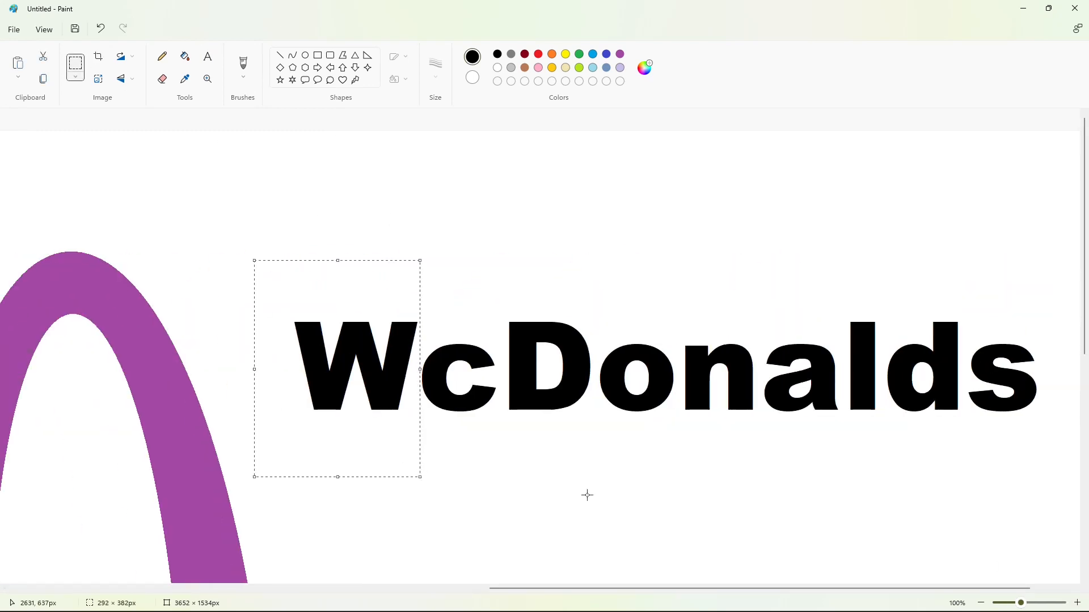
click(182, 62)
click(497, 68)
click(399, 349)
Cover the leftover outline of the W with a solid-filled white rectangle.
click(319, 56)
click(398, 80)
click(434, 129)
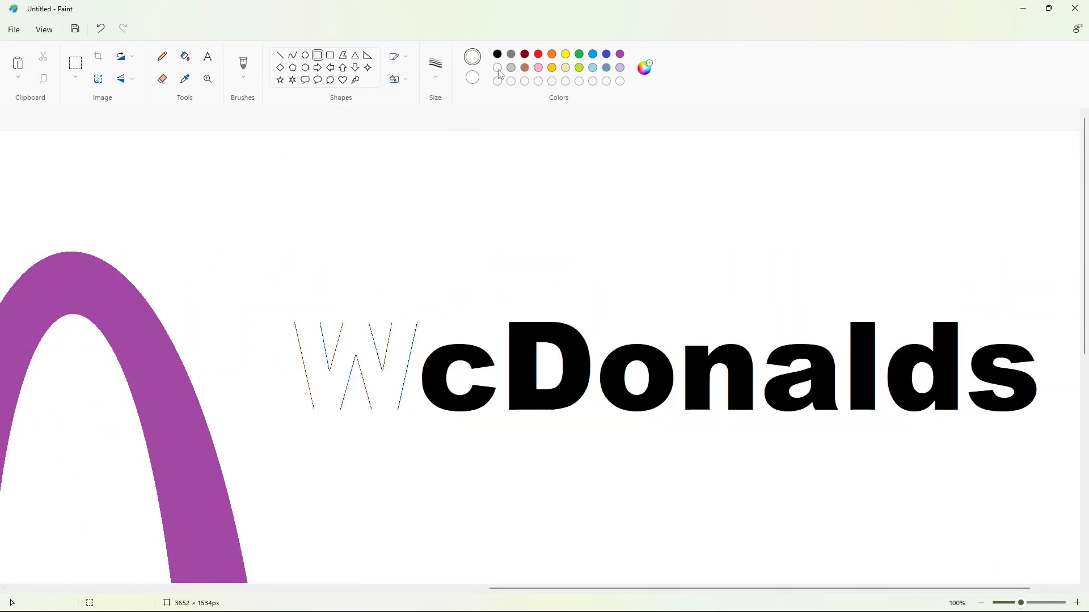
click(498, 68)
drag(279, 293, 413, 446)
drag(405, 318, 425, 337)
Paste the copied W, flip it vertically into an M, and place it in front of "cDonalds".
key(ctrl+v)
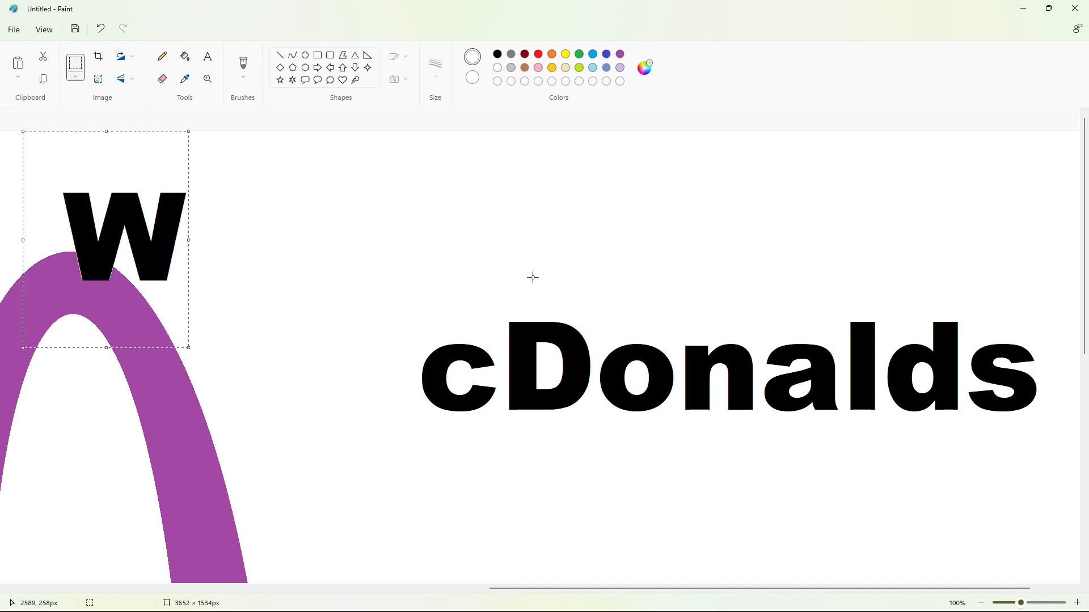
click(125, 80)
click(126, 103)
drag(141, 252, 416, 375)
Nudge the flipped letter into line with the wordmark, right up against the c.
key(Down)
key(Down)
key(Down)
key(Down)
key(Left)
key(Left)
key(Left)
key(Left)
key(Left)
key(Left)
key(Left)
key(Left)
key(Left)
key(Left)
key(Left)
key(Left)
key(Left)
key(Left)
key(Left)
key(Left)
key(Left)
key(Left)
key(Left)
key(Left)
key(Left)
key(Left)
key(Left)
key(Left)
key(Left)
key(Left)
key(Left)
key(Left)
key(Left)
key(Left)
key(Left)
key(Left)
key(Left)
key(Left)
key(Left)
key(Left)
key(Left)
key(Left)
key(Left)
key(Left)
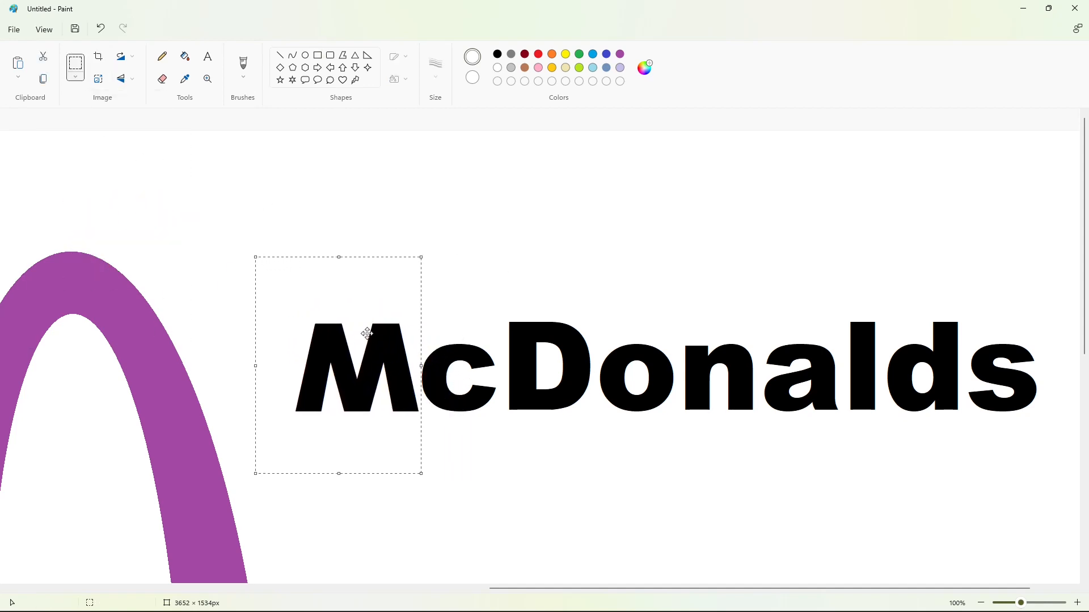
key(Right)
key(Right)
key(Right)
key(Right)
key(Right)
key(Right)
key(Right)
key(Right)
key(Left)
key(Left)
key(Left)
key(Left)
click(586, 216)
Move the D closer to the c by copying it, blanking out the original in white, and pasting it back.
mouse_move(505, 282)
mouse_down()
mouse_move(507, 316)
mouse_move(594, 483)
mouse_up()
click(637, 475)
click(318, 56)
key(ctrl+x)
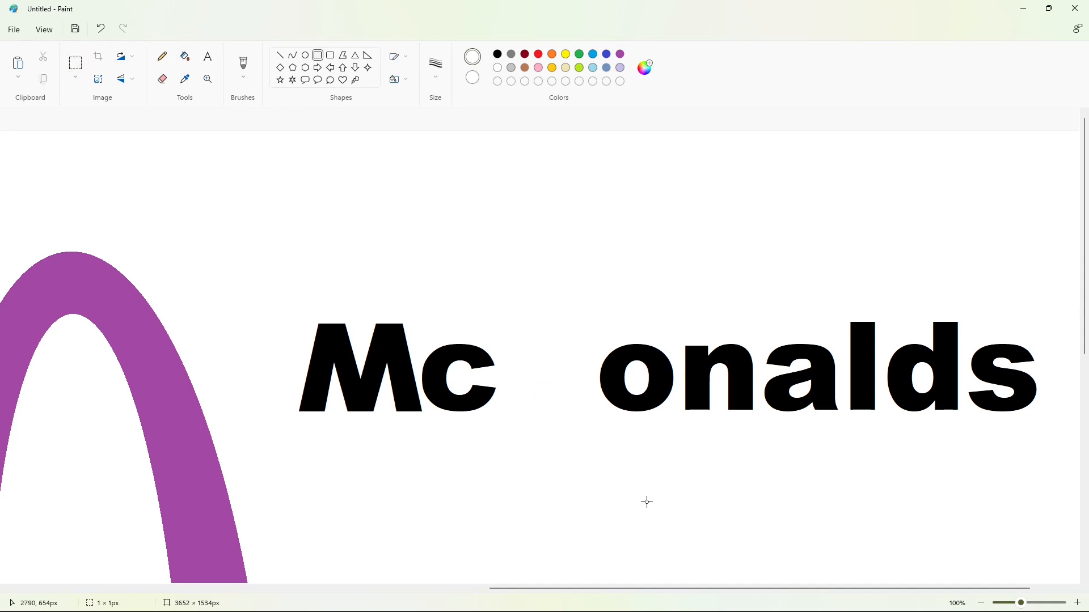
key(ctrl+v)
mouse_move(68, 218)
mouse_down()
mouse_move(432, 372)
mouse_move(546, 373)
mouse_up()
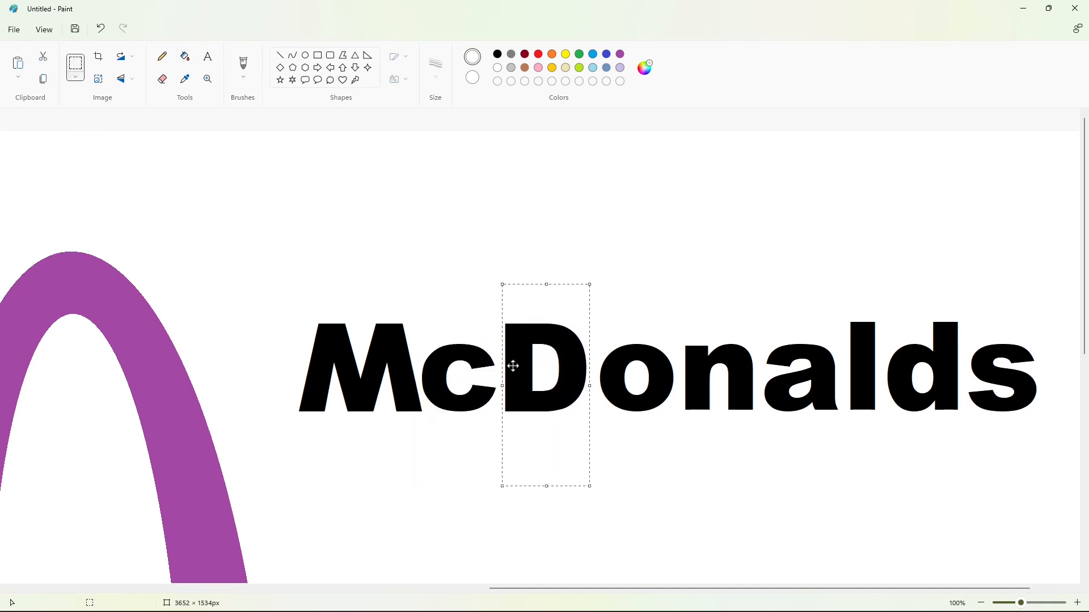
key(Left)
key(Left)
key(Left)
key(Left)
click(593, 340)
Move the first o up against the D by cutting it out and pasting it back.
drag(591, 322, 679, 469)
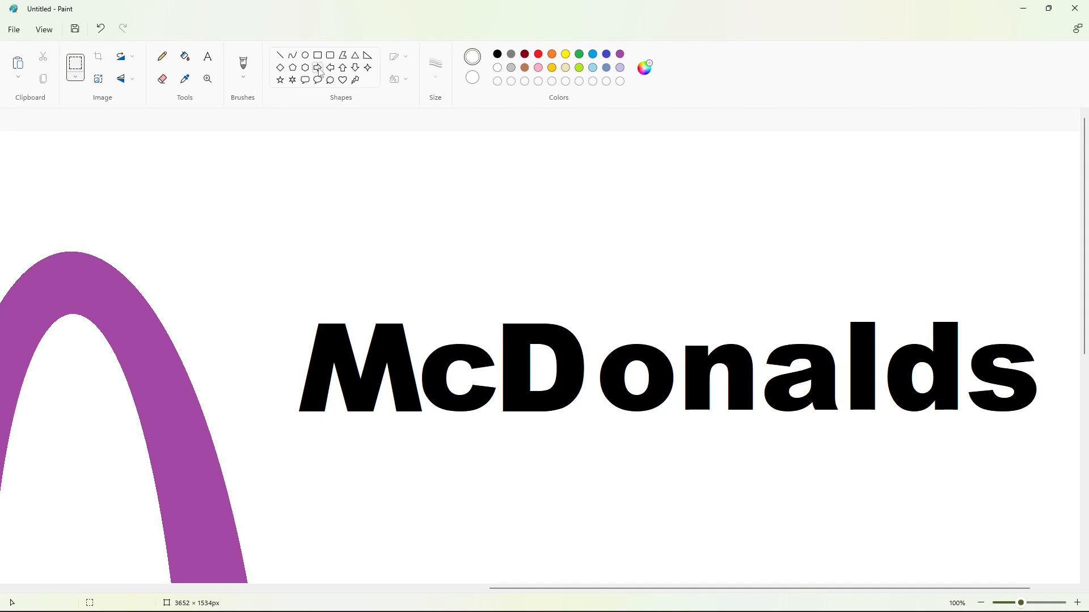
key(ctrl+x)
key(ctrl+v)
mouse_move(97, 207)
mouse_down()
mouse_move(310, 324)
mouse_move(486, 389)
mouse_move(605, 384)
mouse_up()
Cut out the n and paste it back right beside the o.
drag(672, 318, 755, 472)
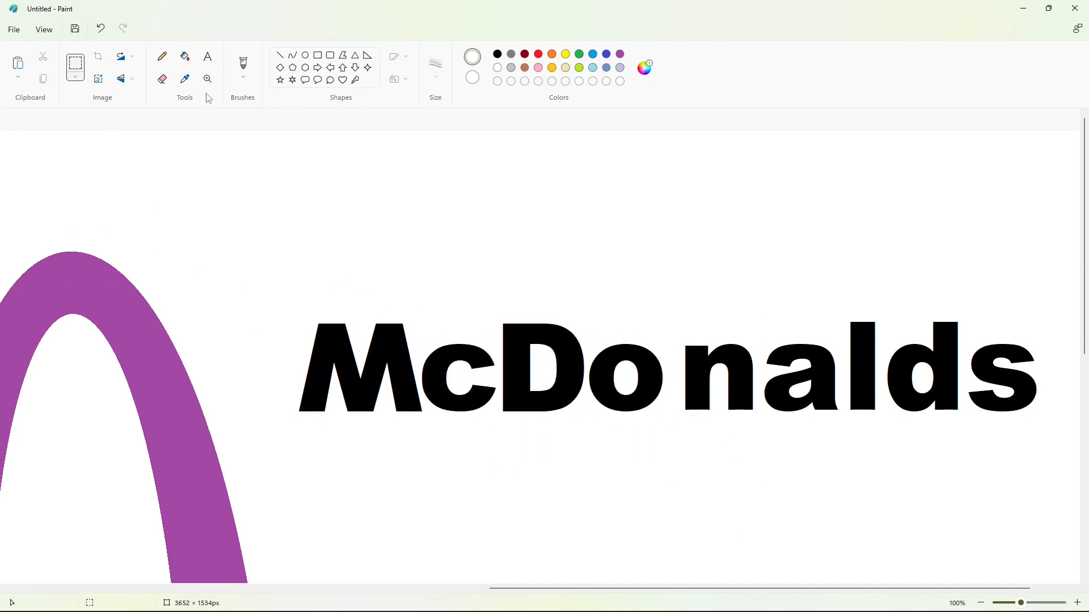
key(ctrl+x)
key(ctrl+v)
drag(97, 203, 702, 380)
Copy the a, blank out the original with a white rectangle, and paste it back tight against the n.
drag(753, 318, 843, 456)
key(ctrl+c)
key(ctrl+v)
key(ctrl+z)
click(318, 55)
drag(756, 318, 842, 434)
click(880, 505)
key(ctrl+v)
drag(81, 208, 790, 395)
Cut out the l and paste it back tight against the a.
drag(834, 289, 885, 464)
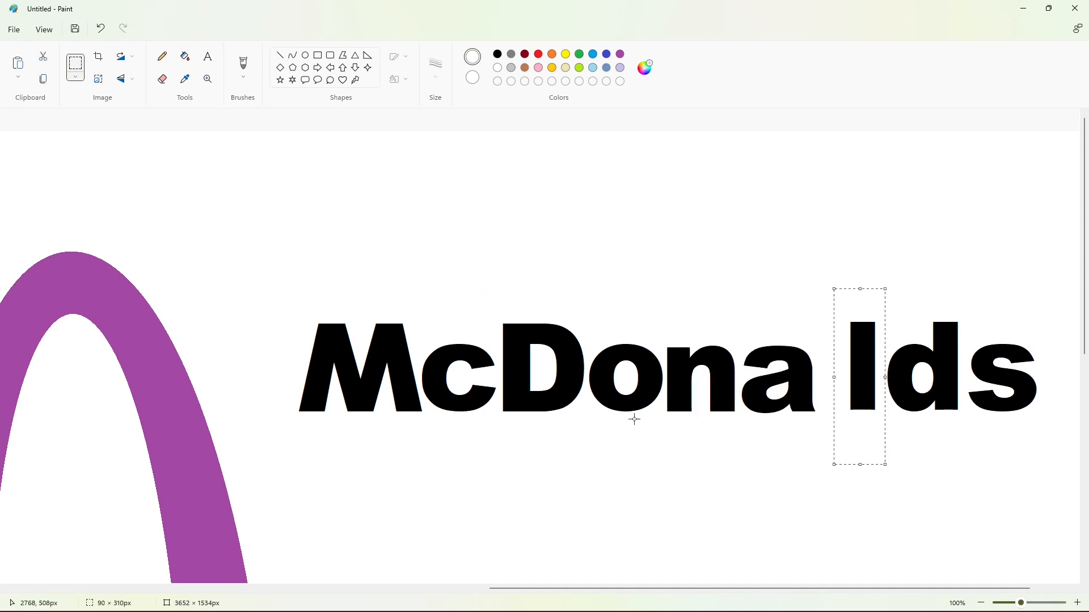
key(ctrl+x)
key(ctrl+v)
drag(57, 218, 827, 376)
Cut out the d, paste it back beside the l, and nudge it closer.
click(77, 66)
drag(972, 486, 967, 493)
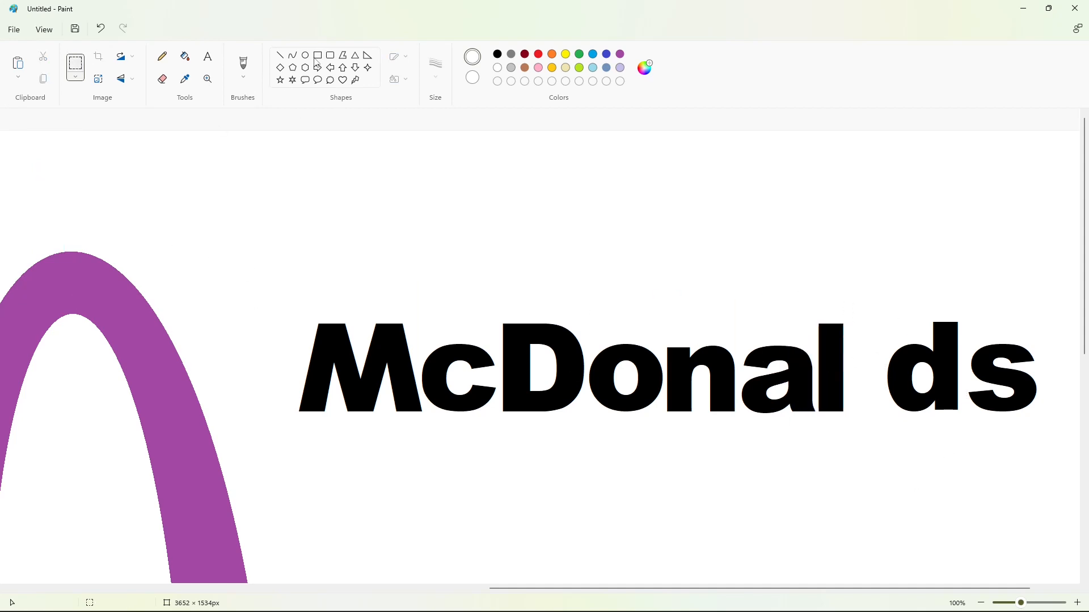
key(ctrl+x)
key(ctrl+v)
drag(114, 219, 878, 392)
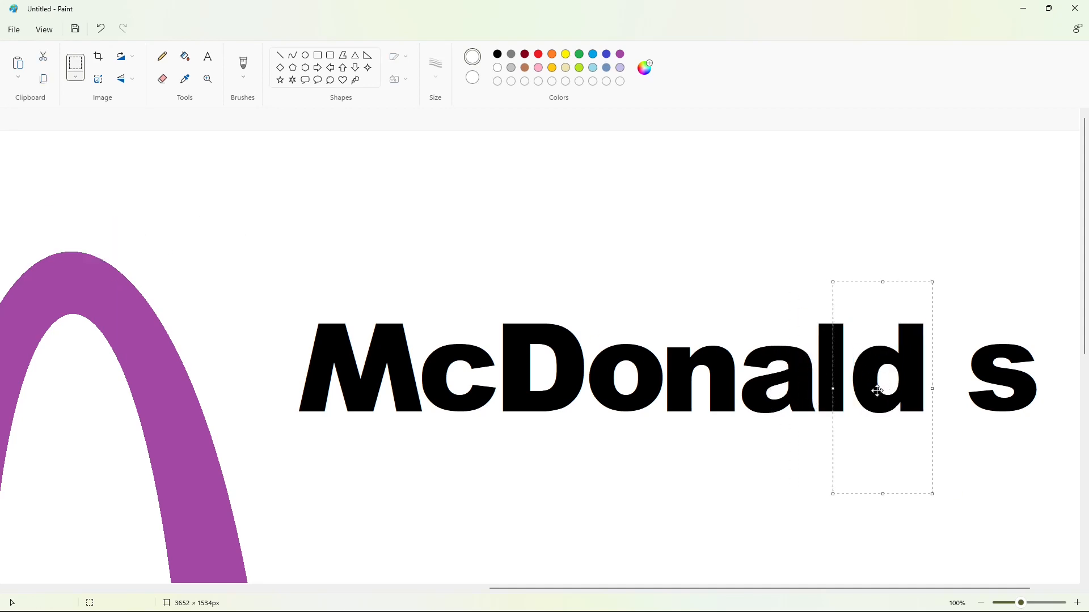
key(Left)
key(Left)
key(Left)
key(Left)
key(Left)
key(Left)
key(Left)
Cover all the letters after "McD" with a solid white rectangle.
mouse_move(950, 297)
mouse_down()
mouse_move(978, 360)
mouse_move(1049, 453)
mouse_up()
click(554, 306)
click(320, 58)
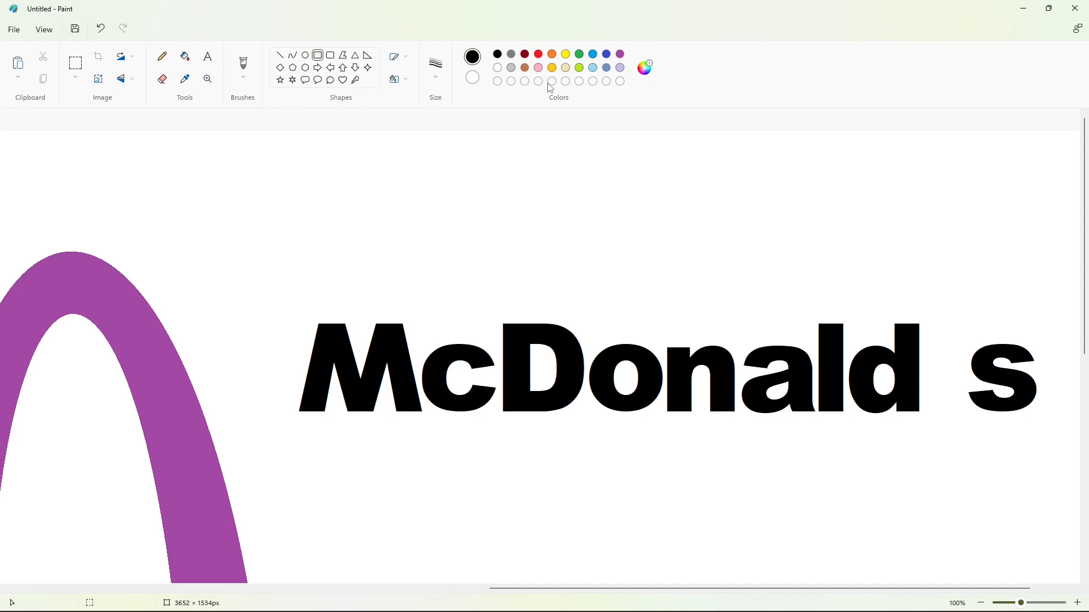
mouse_move(1051, 318)
mouse_down()
mouse_move(722, 464)
mouse_move(588, 475)
mouse_up()
click(479, 326)
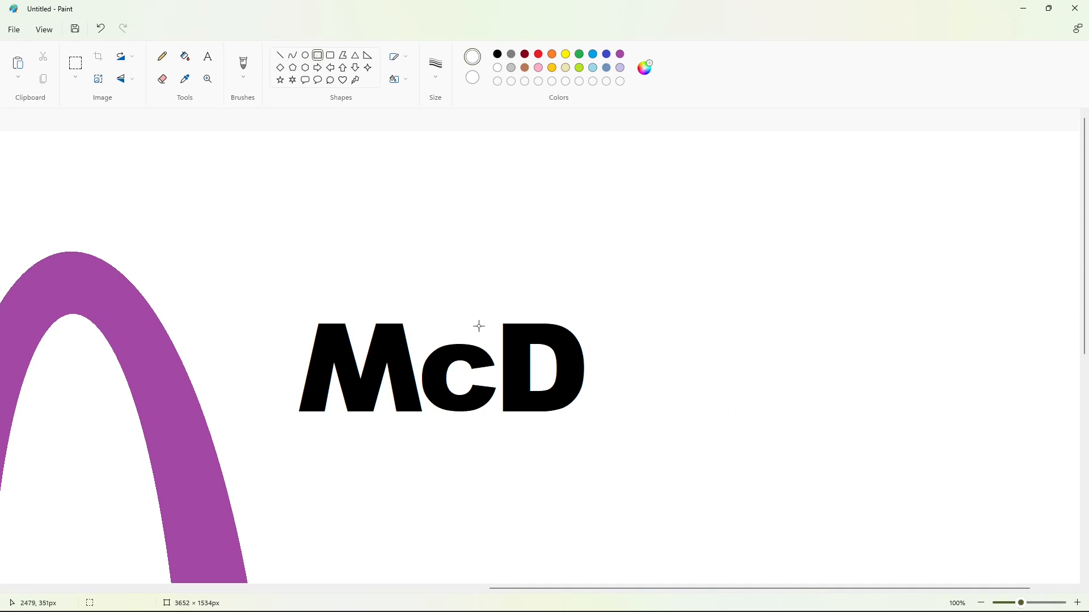
Copy the D and park the copy in the empty canvas area to the upper right of the wordmark.
click(75, 63)
drag(499, 301, 632, 466)
key(ctrl+c)
key(ctrl+v)
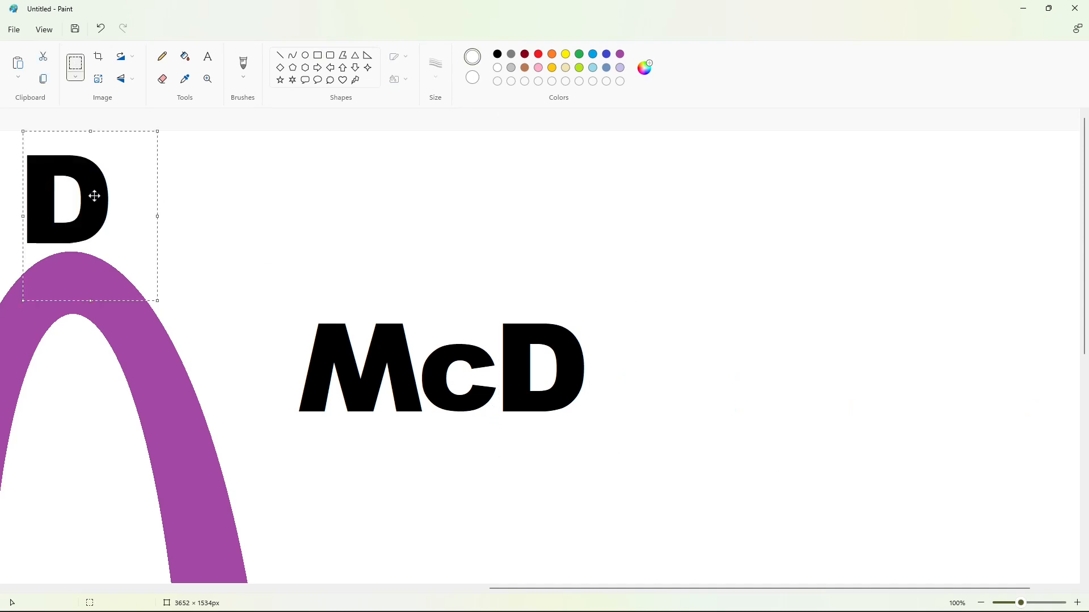
drag(92, 195, 925, 249)
Blank out the original c and D beside the M with white rectangles.
click(317, 55)
drag(588, 416, 431, 291)
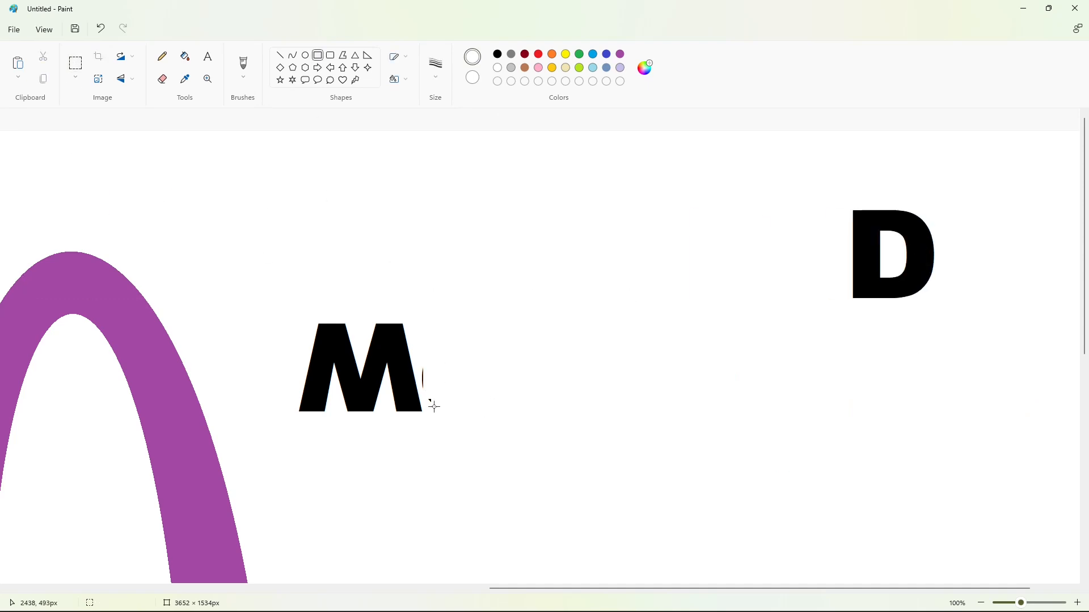
mouse_move(434, 407)
mouse_down()
mouse_move(422, 368)
mouse_move(390, 362)
mouse_up()
Add a black "c" in Arial Black next to the M and set its font size to 180.
click(208, 56)
click(498, 54)
click(452, 388)
text(c)
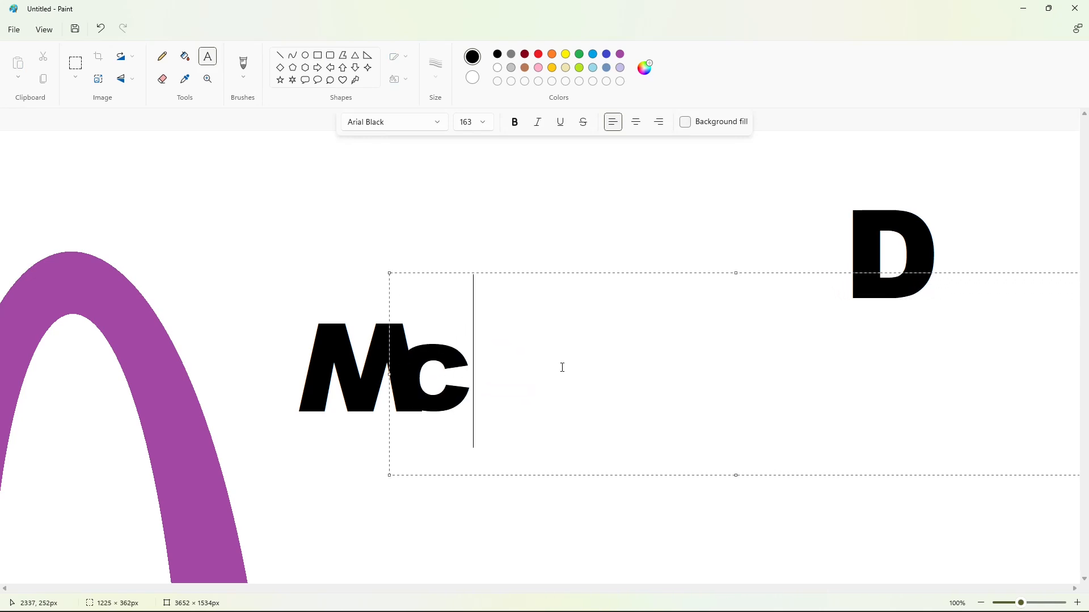
key(ctrl+a)
click(484, 128)
text(180)
key(Return)
click(503, 335)
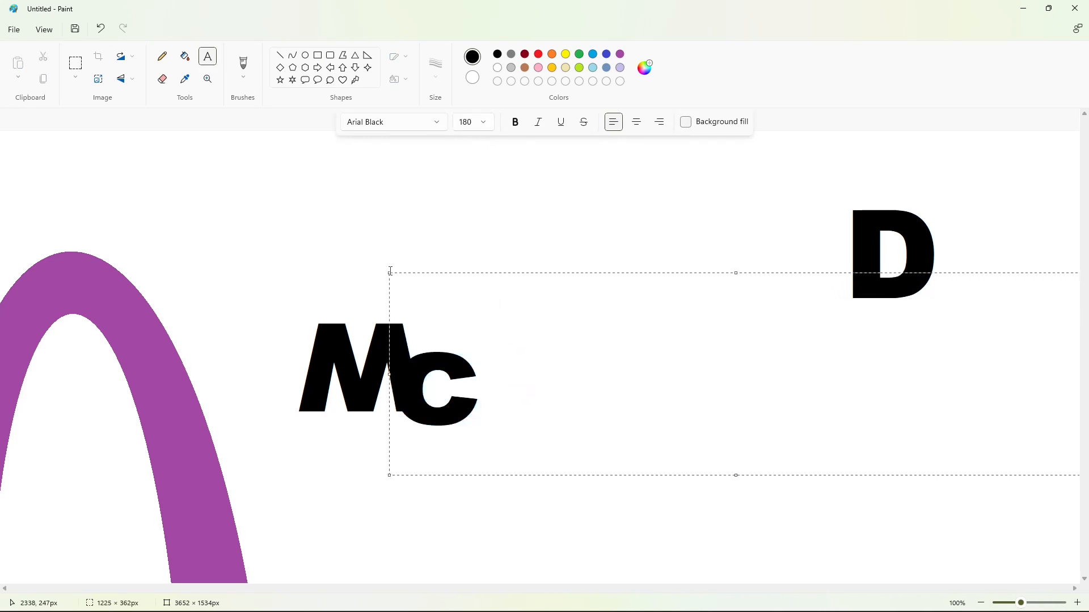
Shift the c's text box down and enlarge the letter to font size 187.
drag(390, 271, 426, 389)
key(ctrl+a)
click(484, 123)
text(183)
key(Return)
click(637, 394)
key(ctrl+a)
click(485, 123)
text(187)
key(Return)
Move the text box below the M and extend its text to "conalds".
click(527, 329)
drag(427, 475, 371, 567)
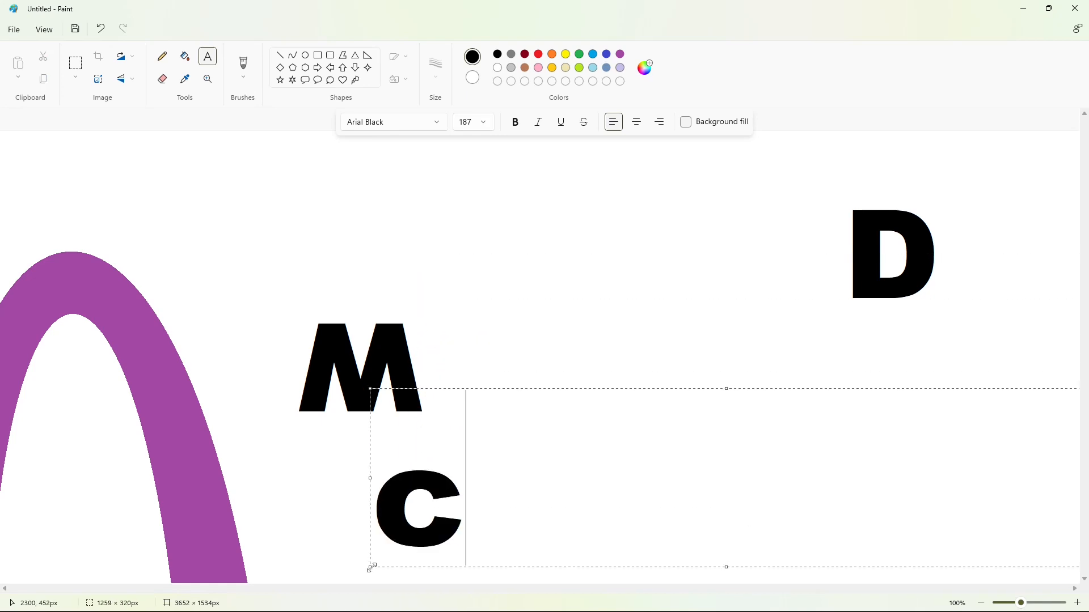
text(onalds)
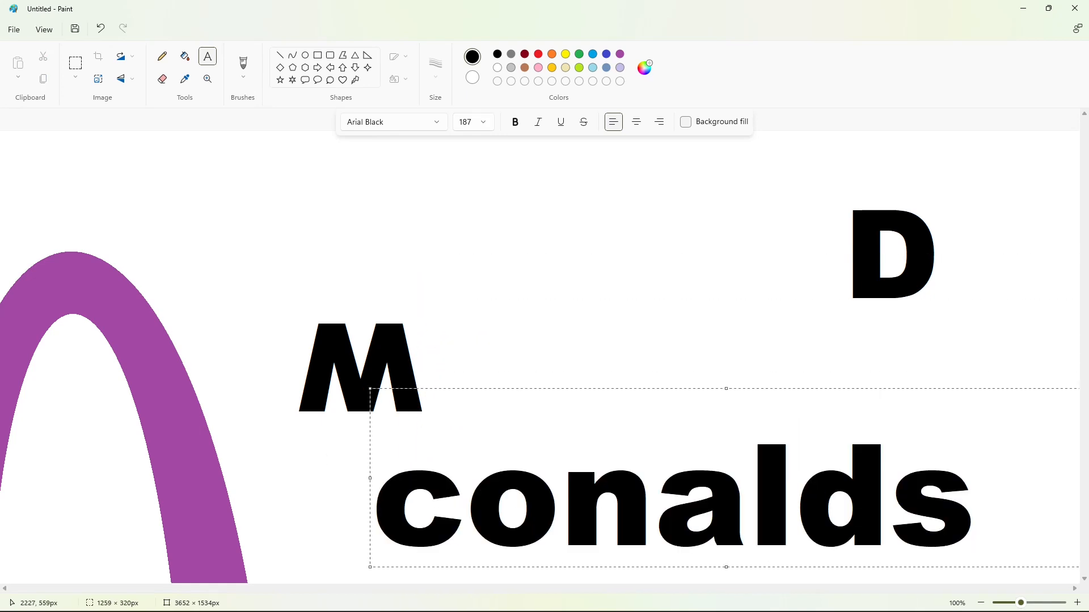
Copy the c from "conalds" and place it tight against the M, aligned to its baseline.
click(75, 63)
drag(333, 449, 465, 584)
key(ctrl+c)
key(ctrl+v)
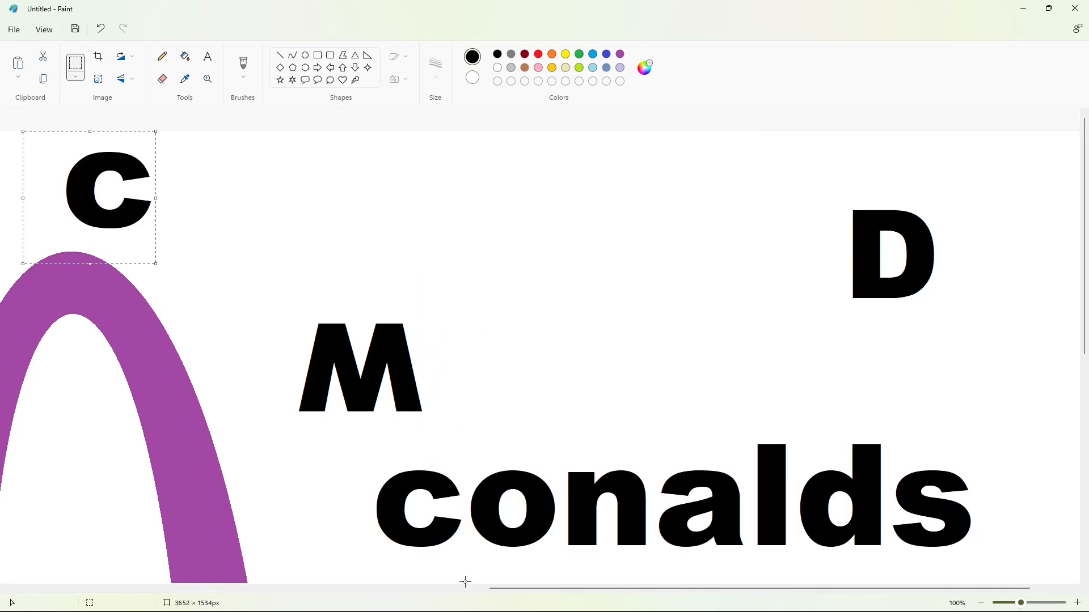
drag(109, 204, 454, 393)
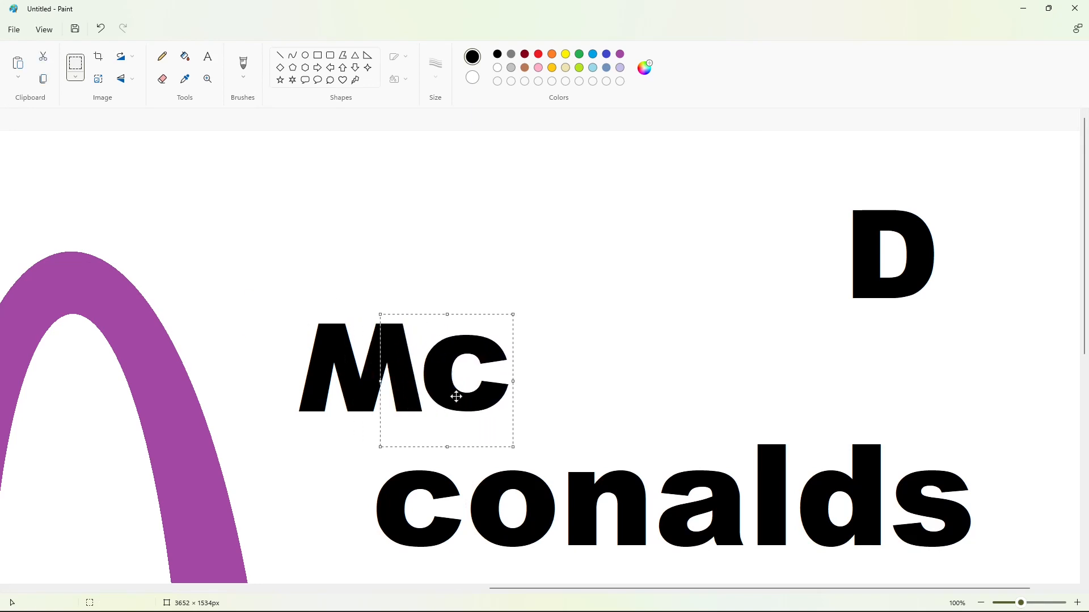
click(550, 393)
Cover the original c in front of "onalds" with a solid white rectangle.
click(317, 55)
drag(366, 454, 461, 569)
click(498, 68)
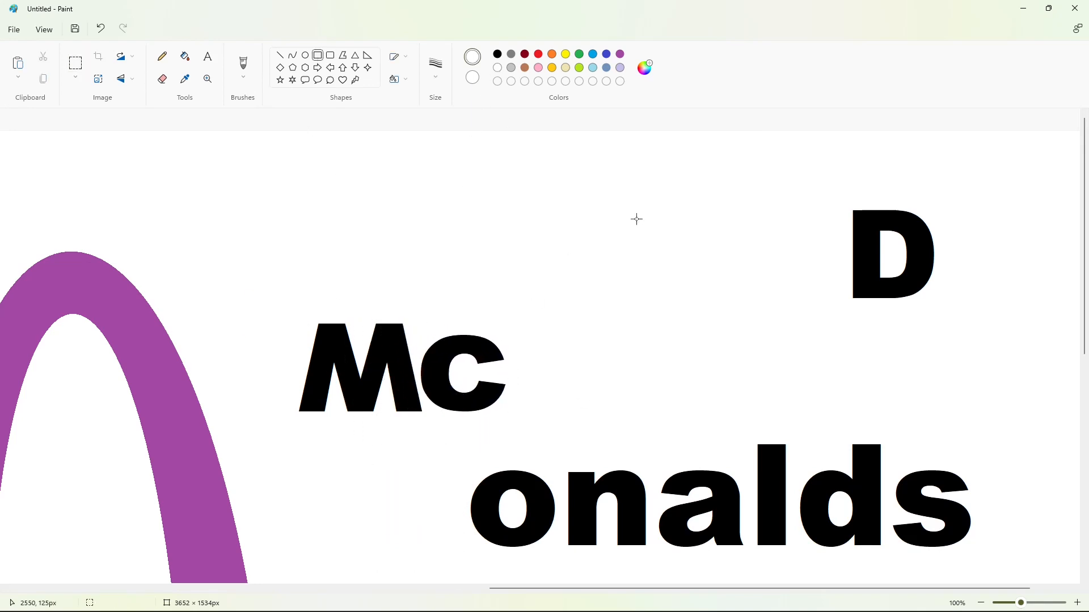
Copy the parked D and place the copy right after the c in the wordmark.
drag(788, 173, 997, 381)
key(ctrl+z)
click(76, 63)
drag(802, 161, 1021, 381)
key(ctrl+c)
key(ctrl+v)
drag(134, 222, 565, 380)
Copy the o from "onalds" and place it right after the D.
drag(444, 439, 564, 589)
key(ctrl+c)
key(ctrl+v)
drag(62, 215, 610, 387)
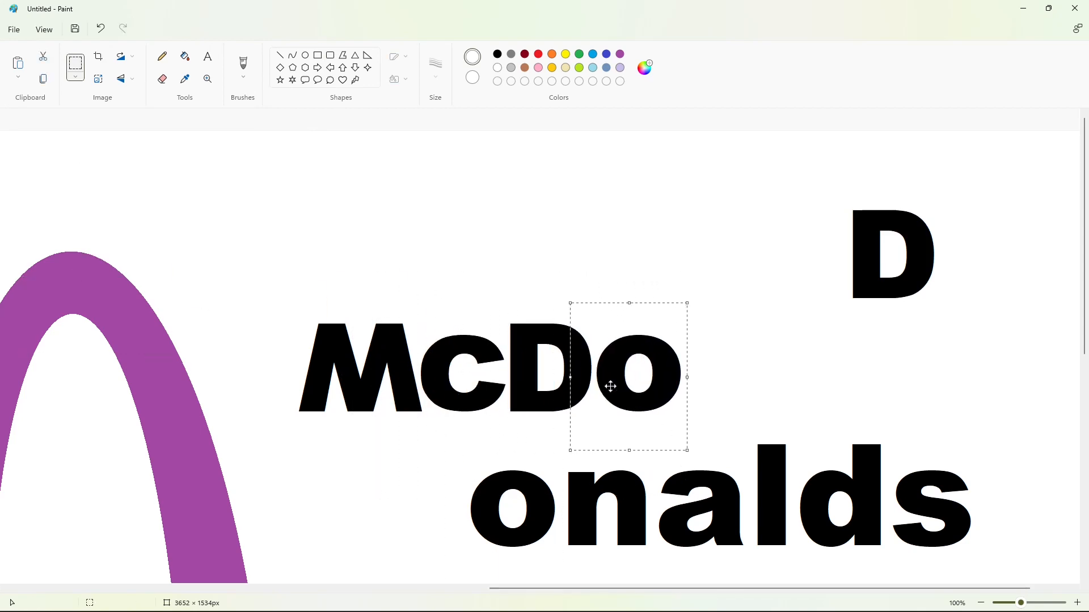
Copy the n from "onalds" and place it tight against the o in the wordmark.
click(569, 459)
key(ctrl+c)
key(ctrl+v)
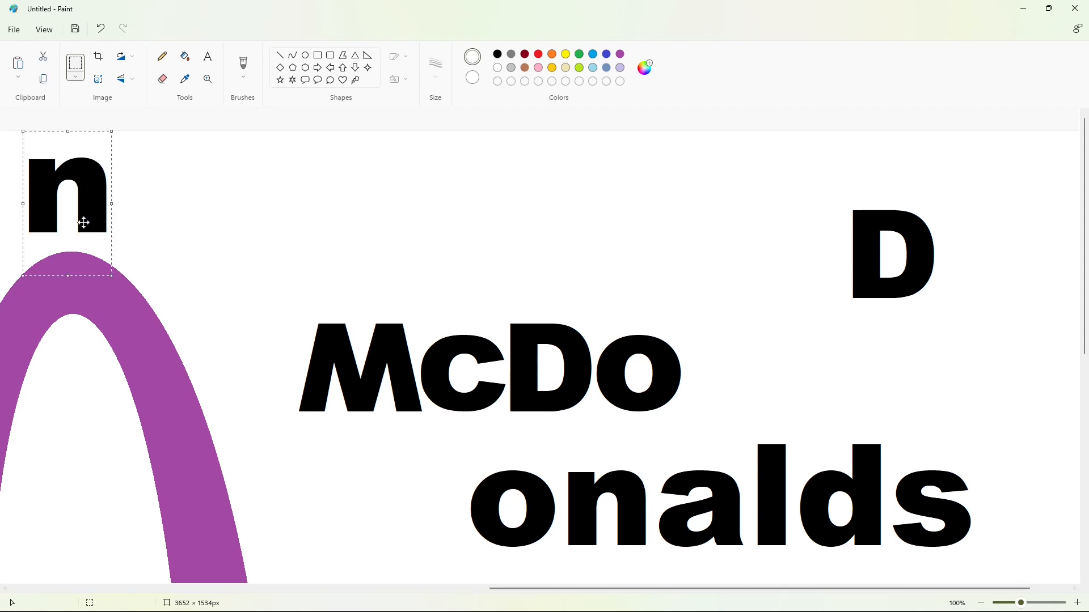
drag(82, 219, 713, 389)
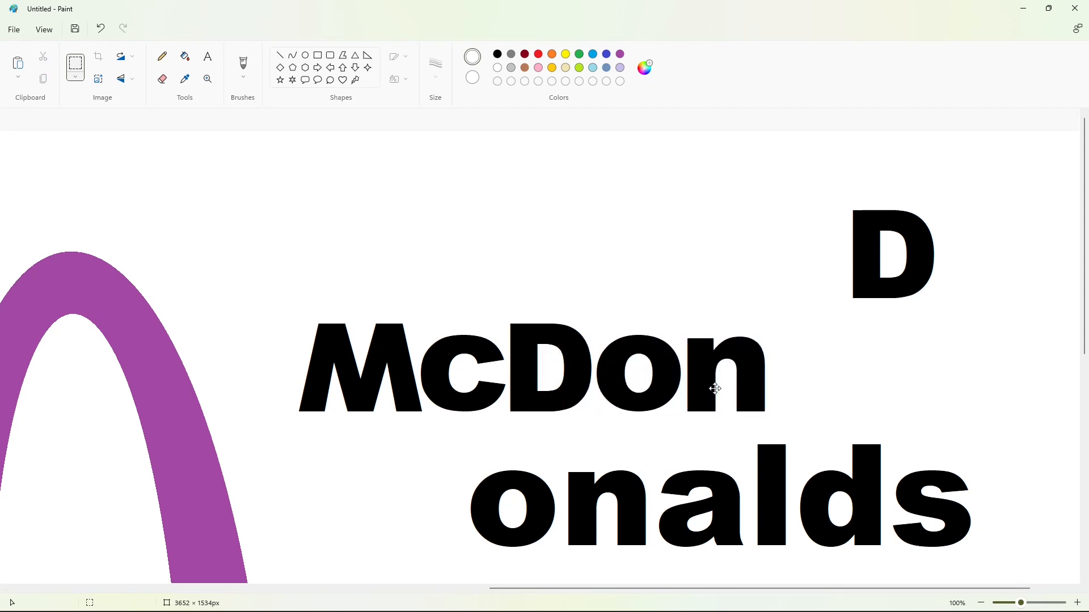
Copy the a from "onalds" and place it right after the n in the wordmark.
click(627, 386)
key(ctrl+c)
key(ctrl+v)
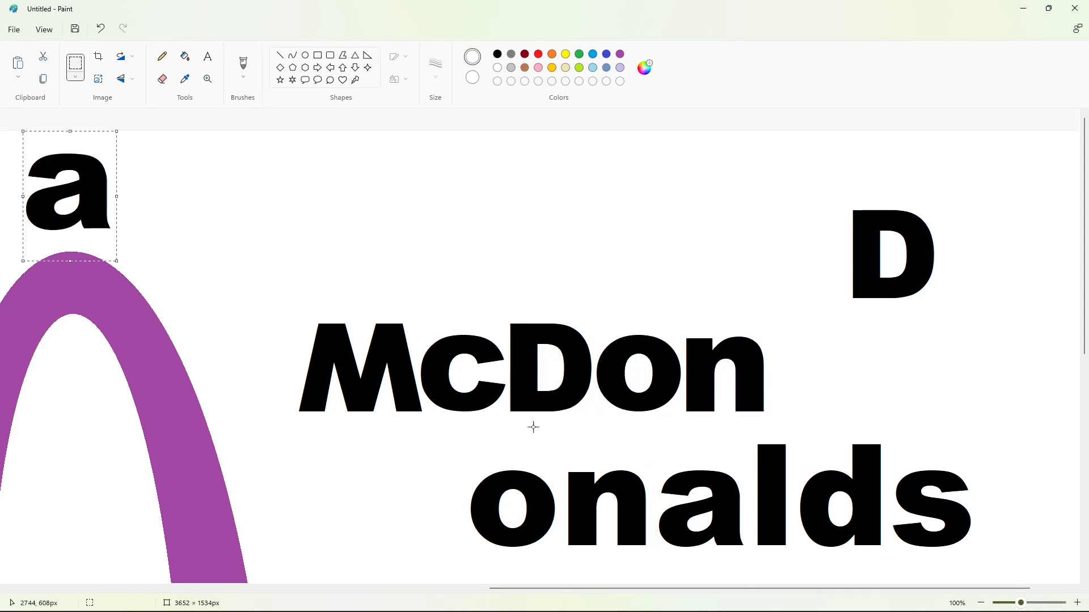
drag(69, 207, 811, 392)
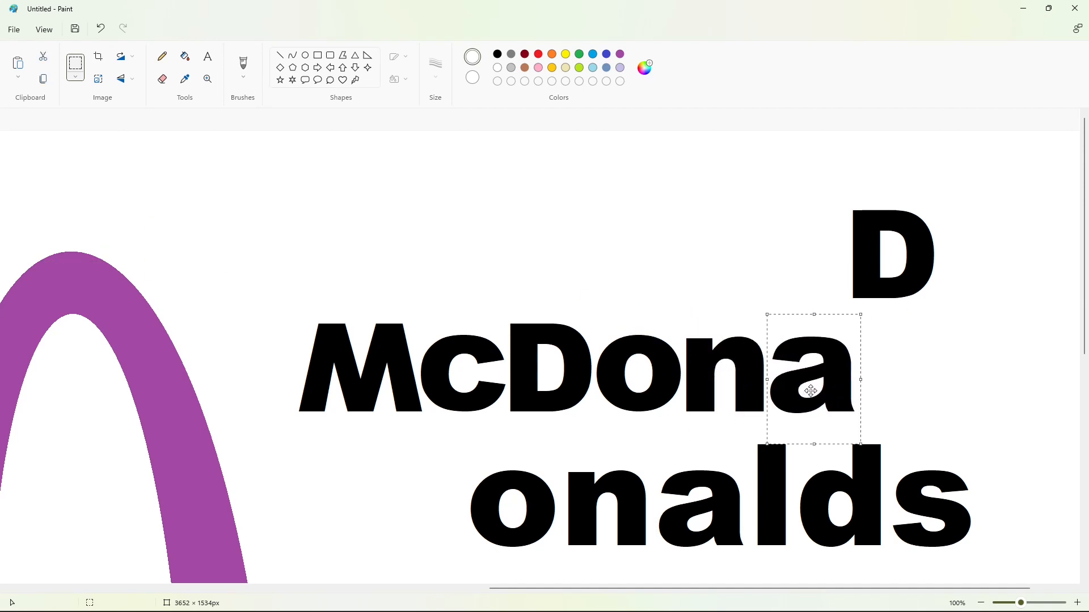
click(318, 56)
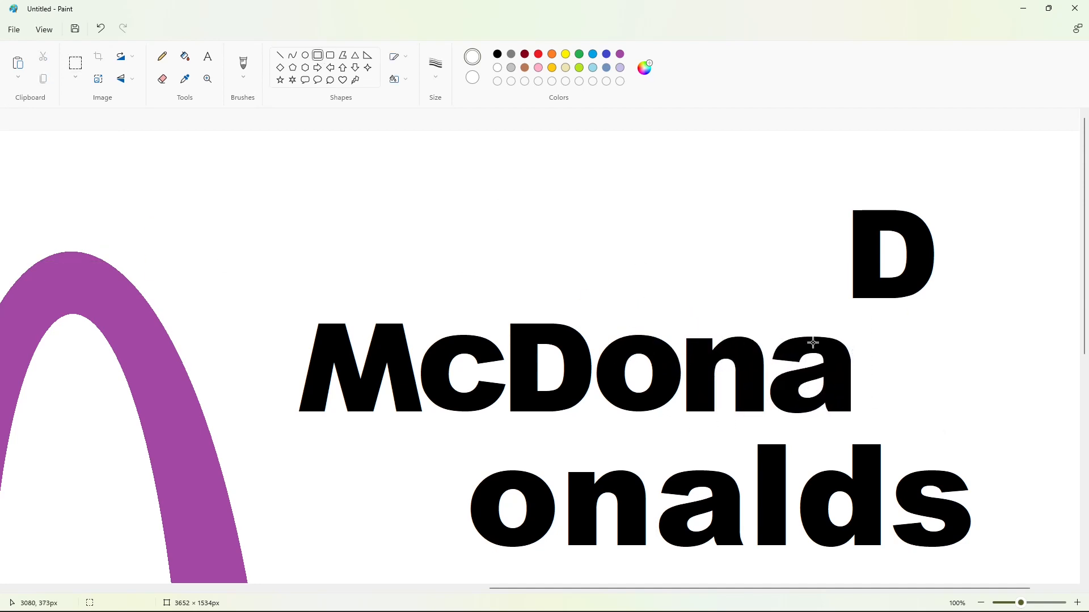
drag(749, 429, 797, 561)
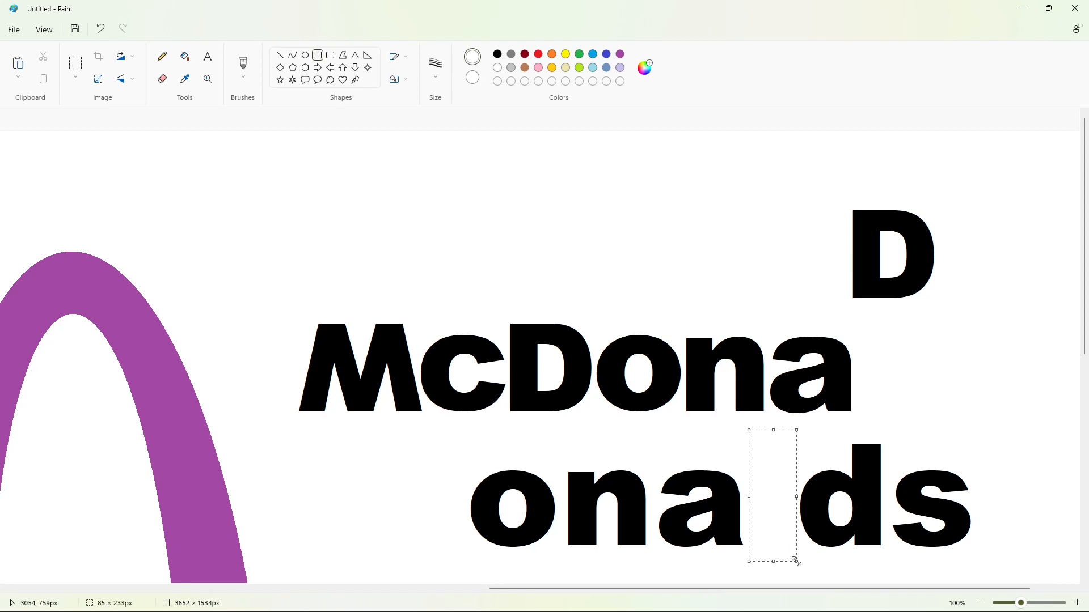
key(ctrl+z)
Copy the l from "onalds" and place it tight against the a in the wordmark.
click(76, 63)
drag(750, 426, 797, 568)
key(ctrl+c)
key(ctrl+v)
drag(64, 190, 880, 361)
Copy the d from "onalds" and place it right after the l in the wordmark.
drag(889, 433, 826, 578)
key(ctrl+c)
key(ctrl+v)
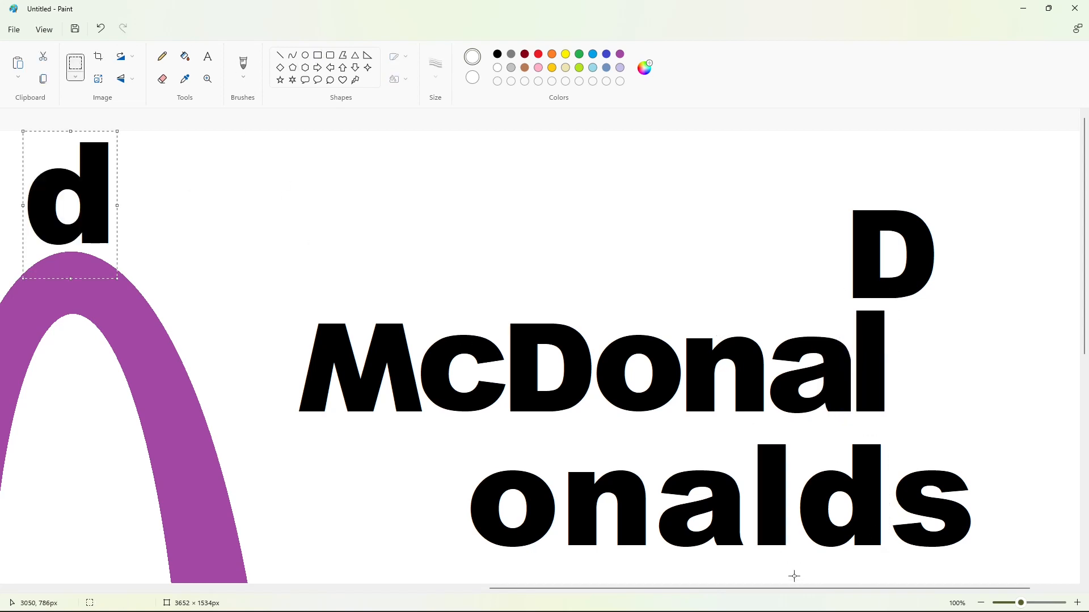
drag(85, 176, 946, 388)
click(869, 448)
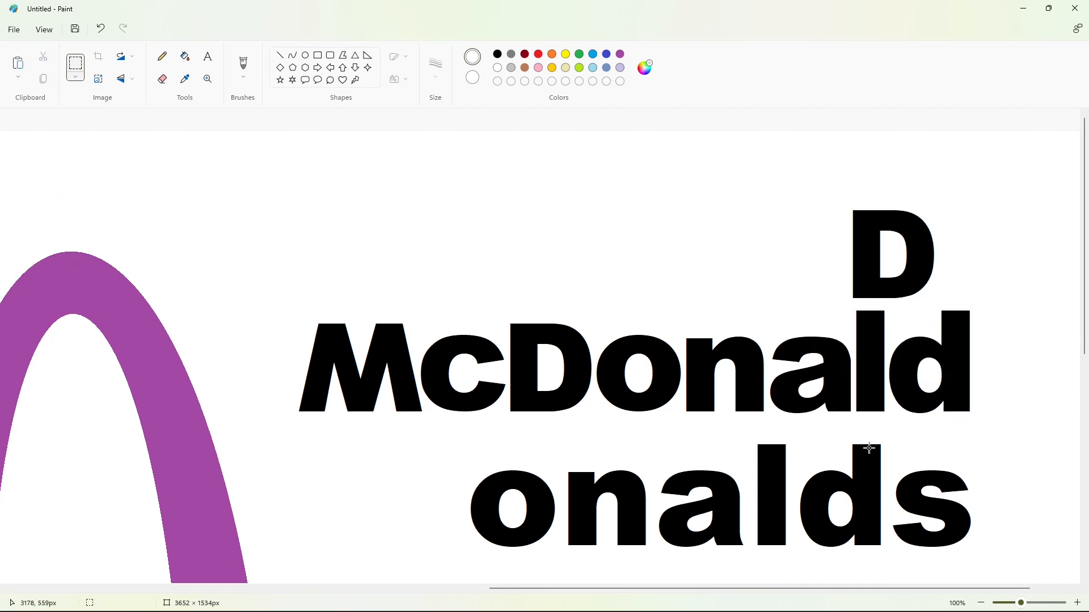
Cover the spare D above the wordmark with a white rectangle.
click(317, 55)
drag(822, 190, 994, 301)
Draw a purple horizontal line about 488 px long and align it with the top of the D, extending toward the l and d.
click(620, 54)
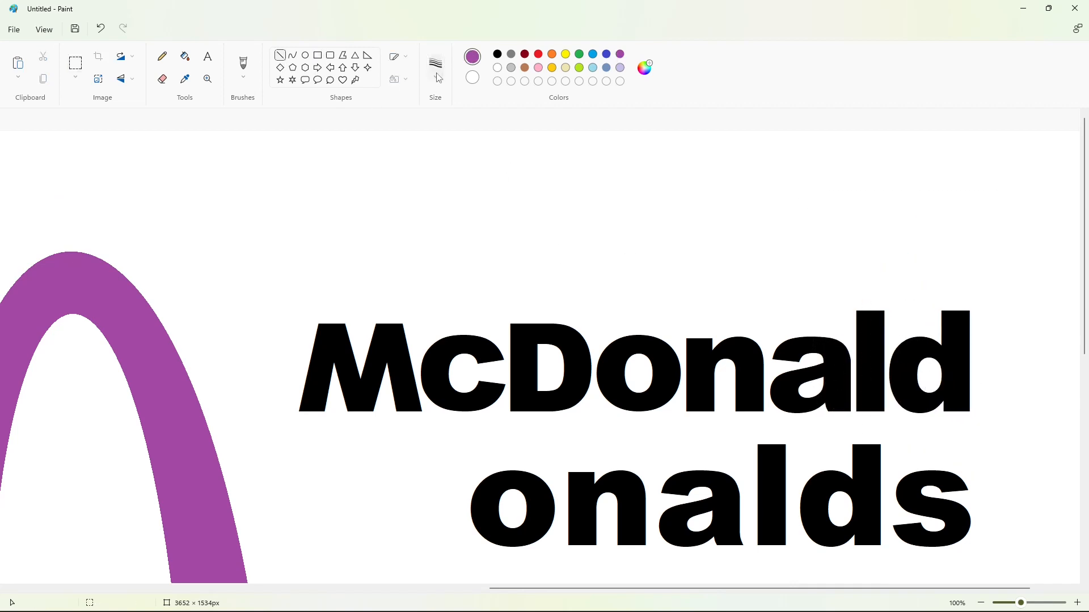
drag(495, 319, 771, 318)
key(Down)
key(Down)
key(Down)
key(Down)
key(Down)
key(Right)
key(Right)
key(Right)
key(Right)
key(Right)
key(Right)
key(Right)
key(Right)
key(Right)
key(Right)
key(Right)
key(Right)
key(Right)
key(Right)
key(Right)
key(Right)
key(Right)
key(Right)
key(Right)
key(Right)
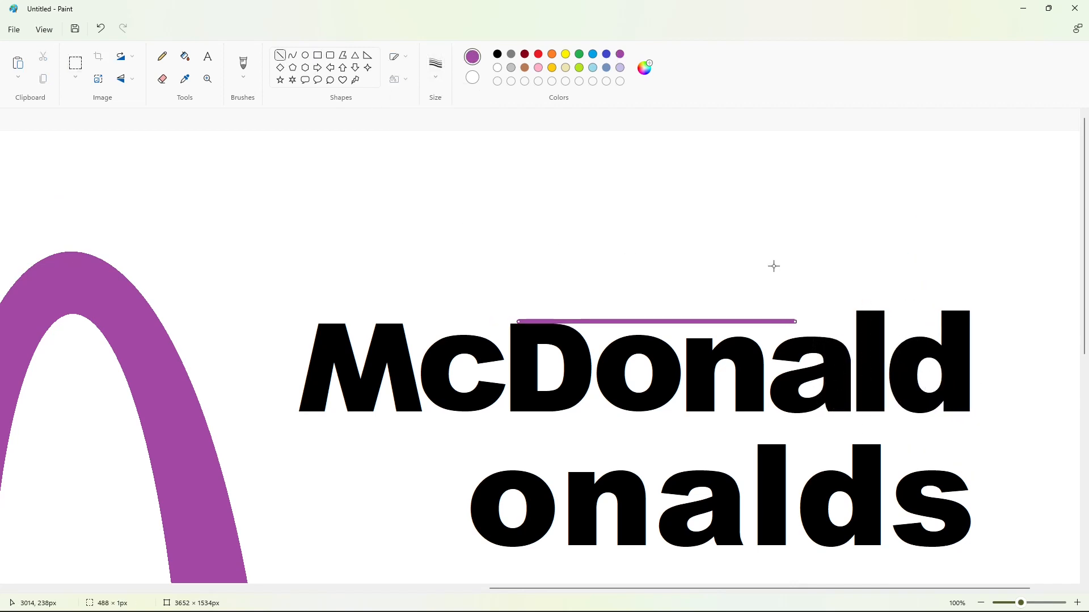
Fill the guide line white and cover the leftover tops of the l and d above it with a white rectangle.
click(185, 56)
click(497, 68)
click(889, 322)
click(317, 55)
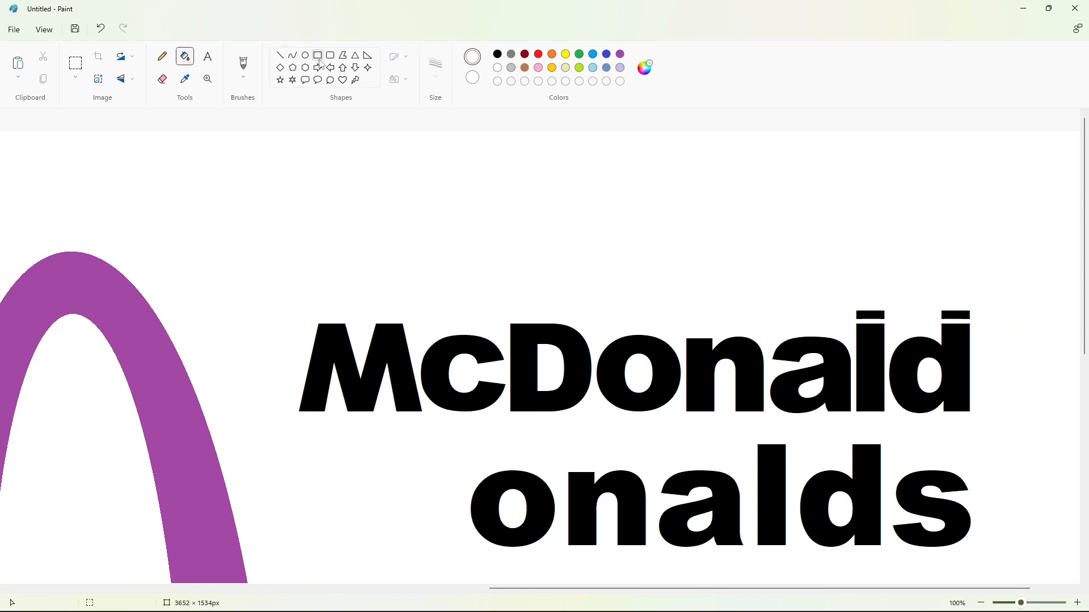
mouse_move(820, 293)
mouse_down()
mouse_move(998, 308)
mouse_move(1012, 320)
mouse_move(990, 348)
mouse_up()
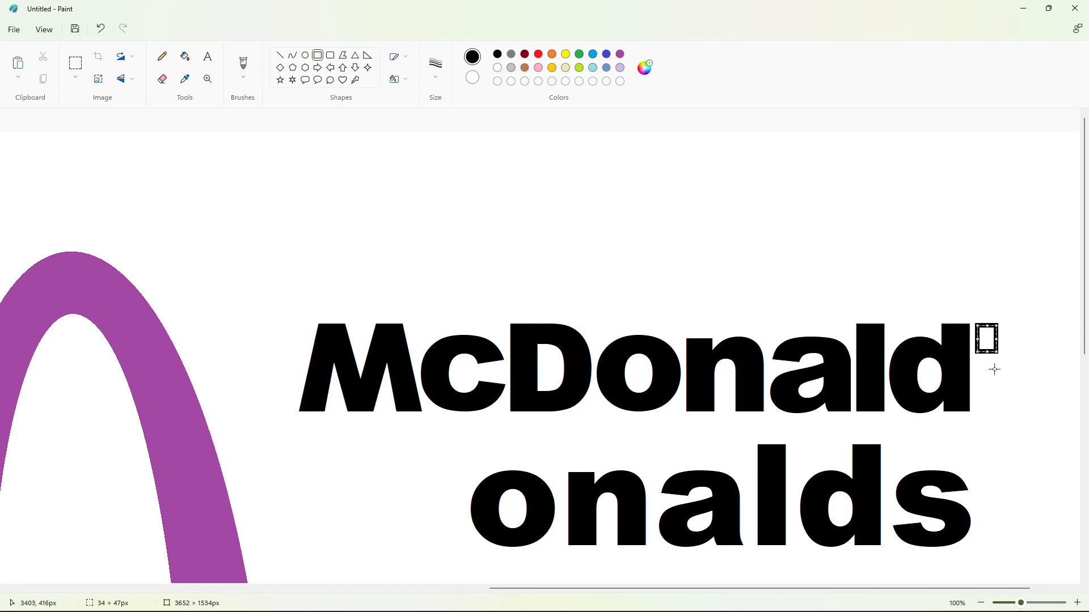
Make a black-filled rectangle about 34 × 47 px after the d and trim it with white lines into a slanted apostrophe.
click(185, 56)
click(983, 337)
click(279, 55)
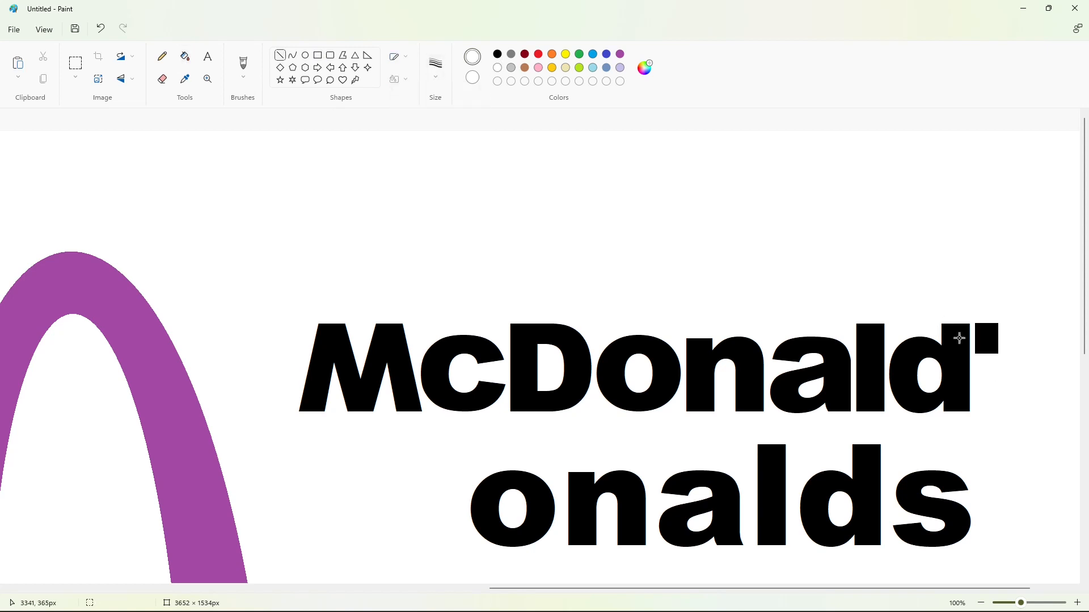
click(185, 56)
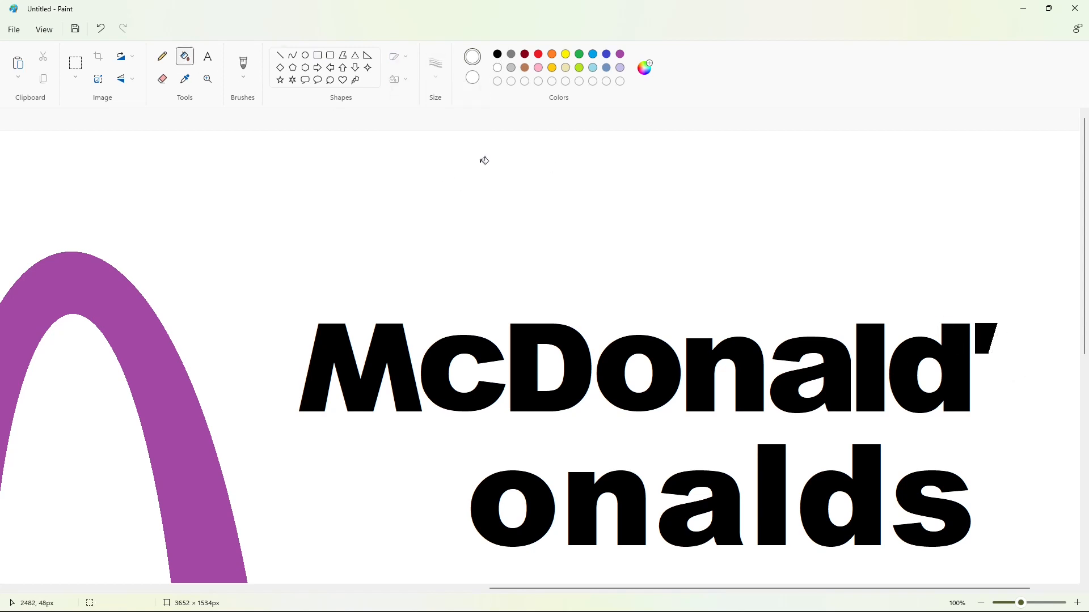
click(280, 55)
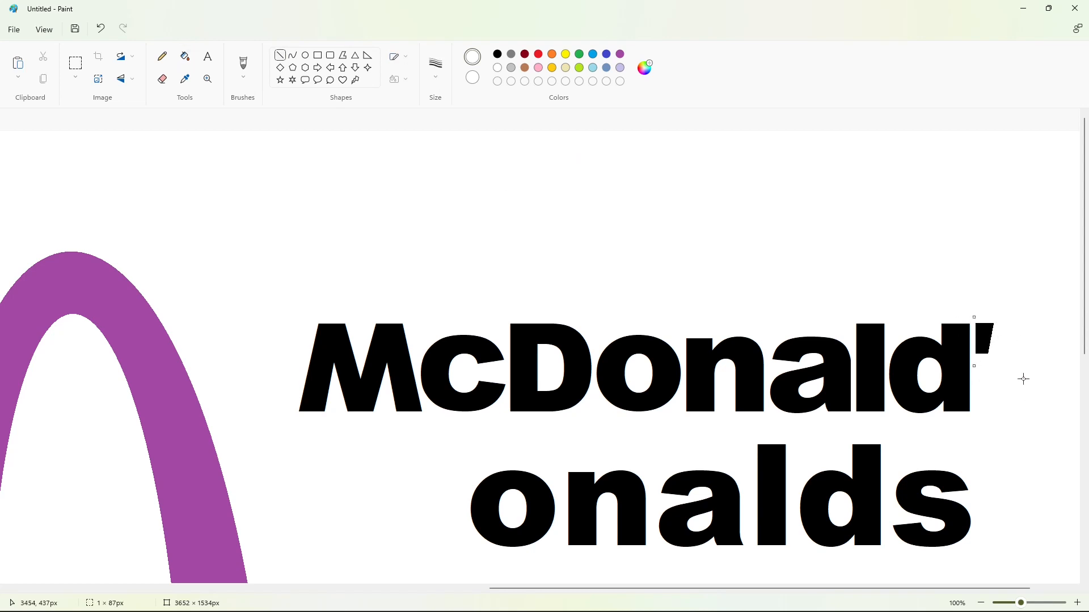
Copy the s from "onalds" and place it right after the apostrophe.
click(75, 63)
drag(885, 440, 1002, 579)
key(ctrl+c)
key(ctrl+v)
drag(76, 204, 1035, 376)
click(78, 65)
drag(1080, 447, 1084, 448)
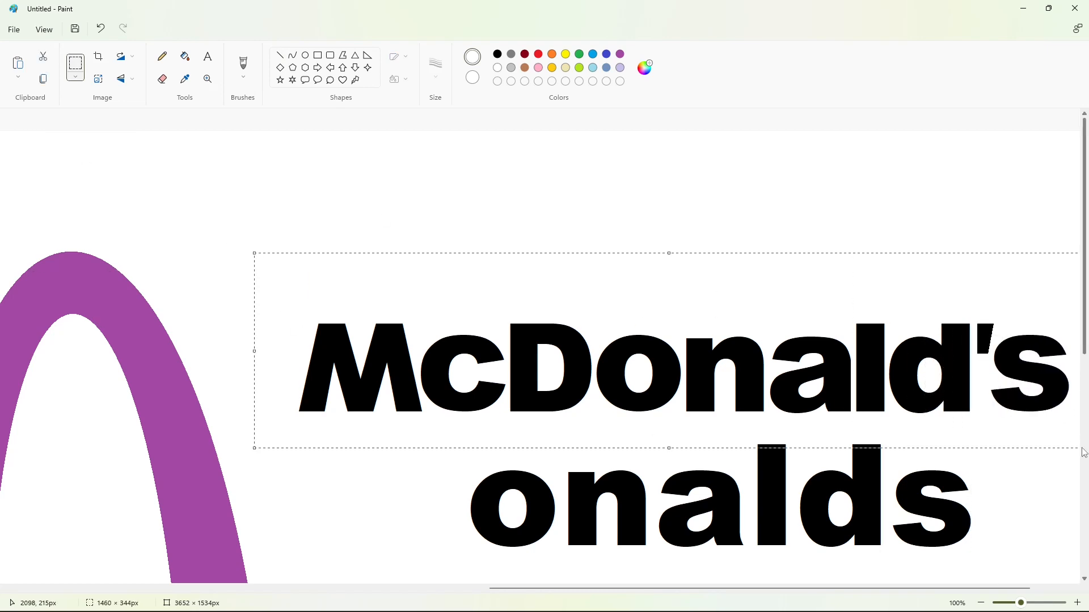
click(770, 489)
scroll(770, 488, left, 4)
scroll(788, 485, down, 4)
key(ctrl+v)
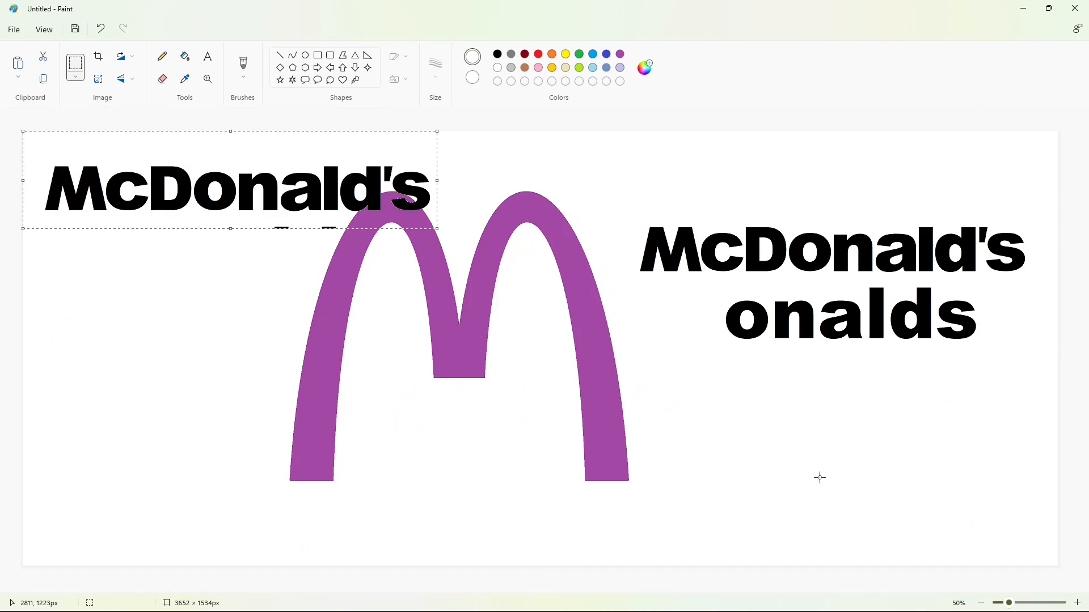
drag(246, 190, 530, 400)
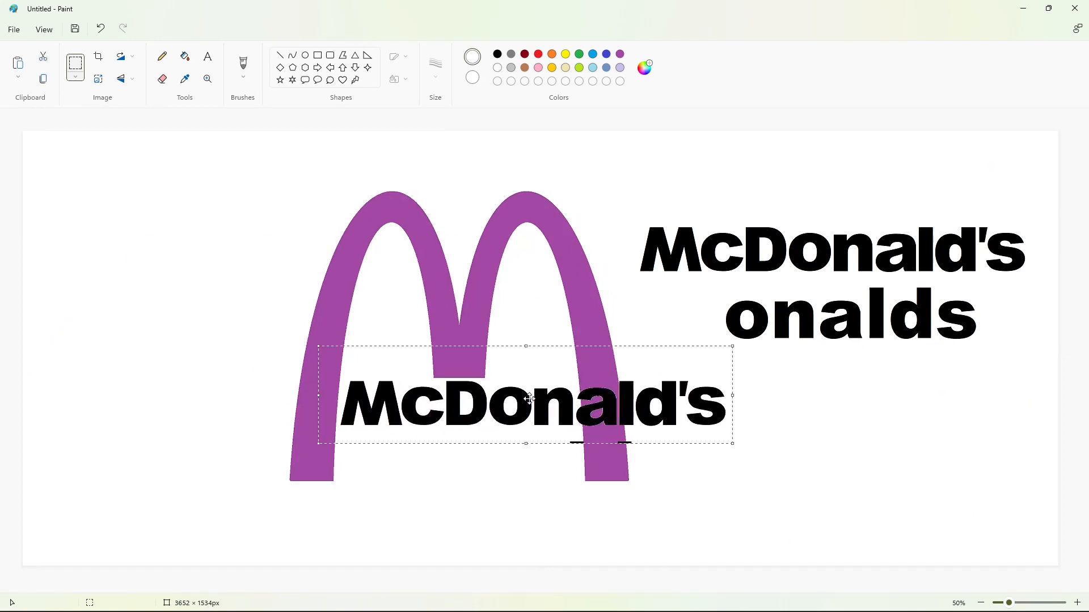
key(ctrl+z)
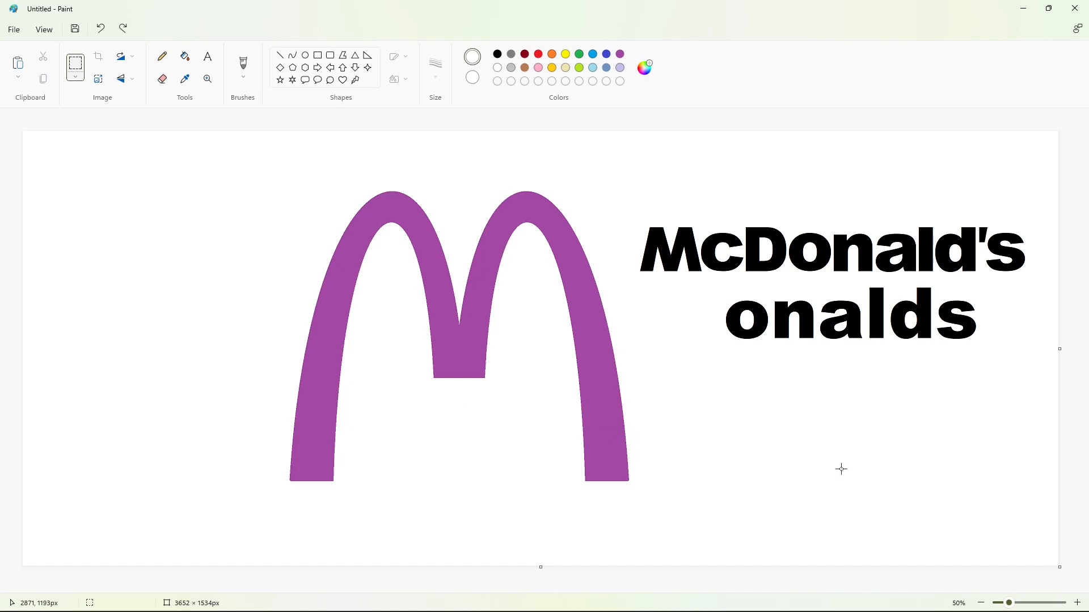
Copy the finished "McDonald's" wordmark, narrow the copy to about 1446 × 316 px and place it across the lower half of the arches.
drag(1045, 279, 1045, 278)
key(ctrl+c)
key(ctrl+v)
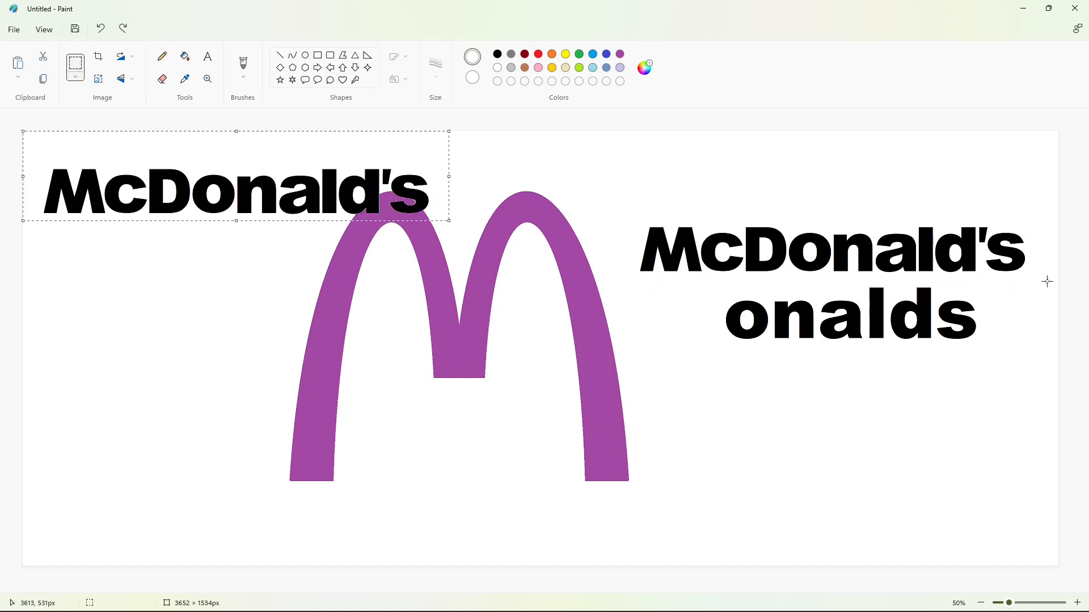
drag(237, 184, 534, 394)
key(ctrl+z)
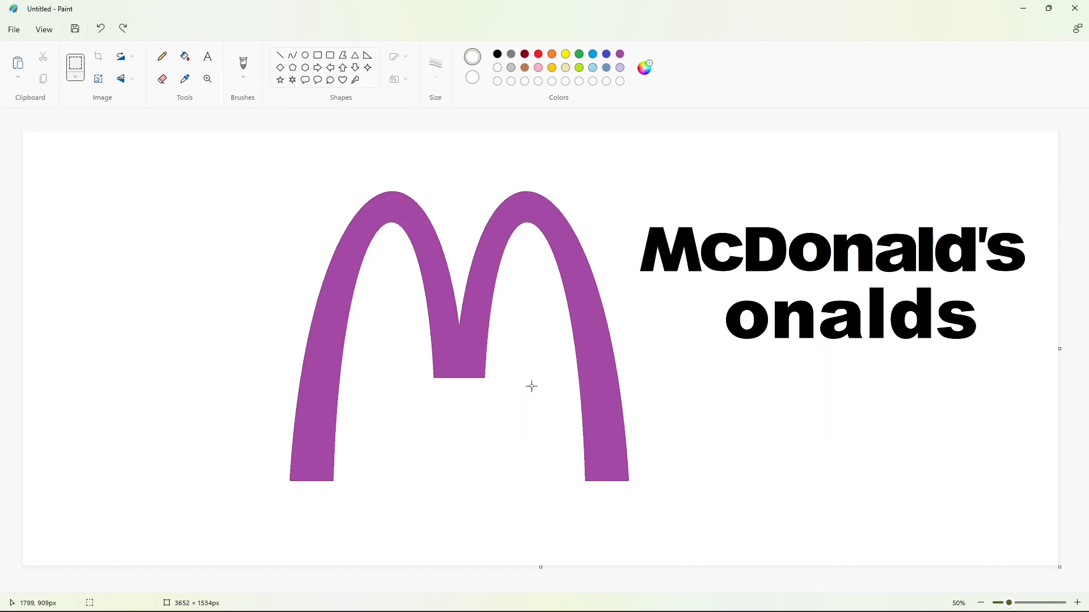
key(ctrl+v)
drag(446, 176, 431, 177)
drag(169, 173, 469, 383)
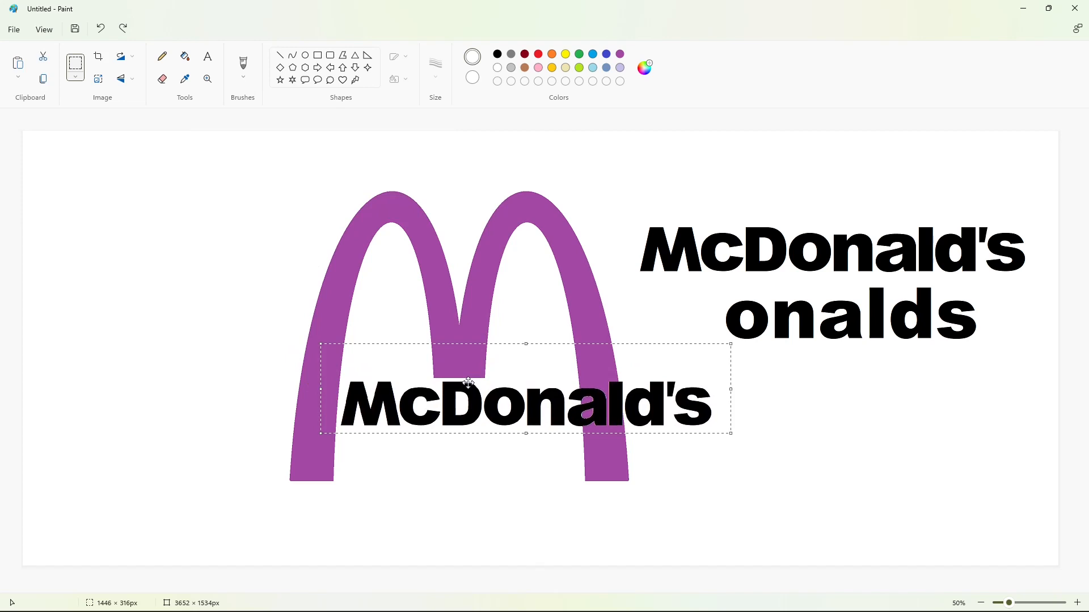
click(751, 491)
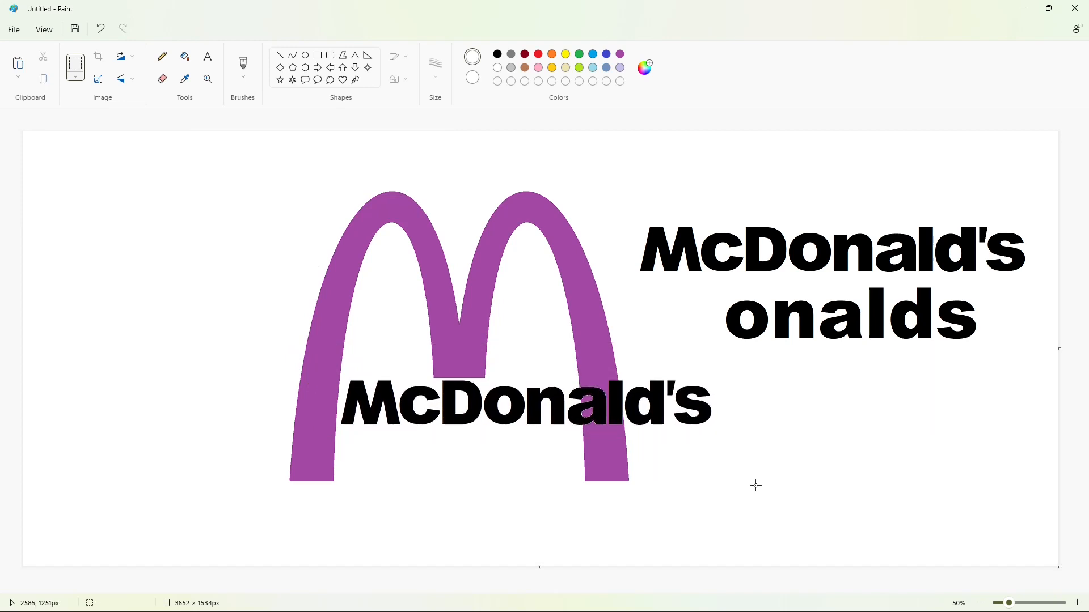
Cut the right arch leg with white horizontal lines above and below the wordmark and fill the purple behind the letters white.
click(279, 55)
drag(573, 379, 638, 379)
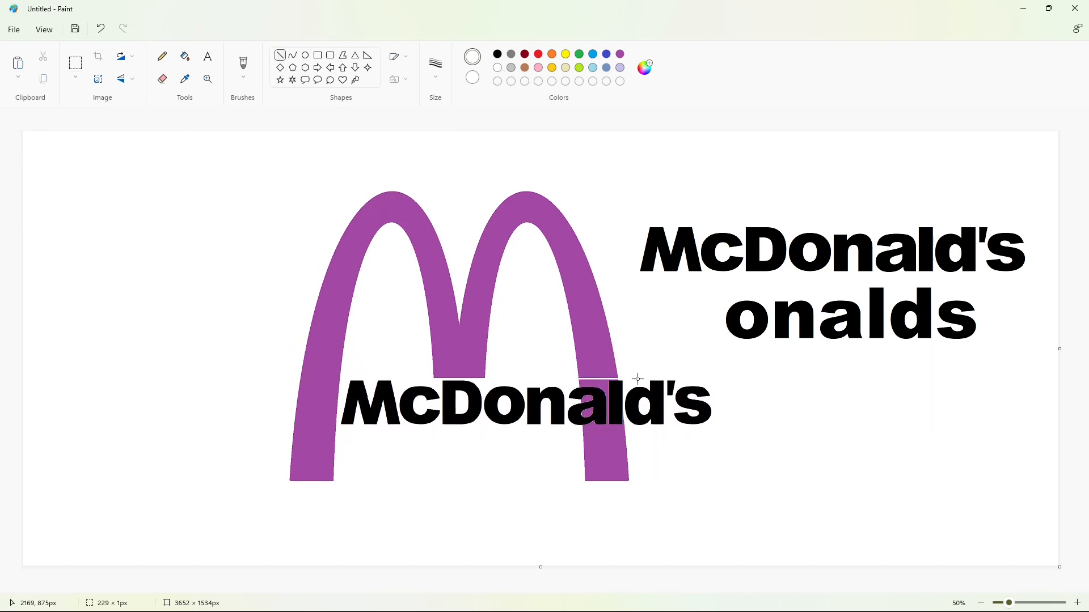
drag(576, 429, 636, 429)
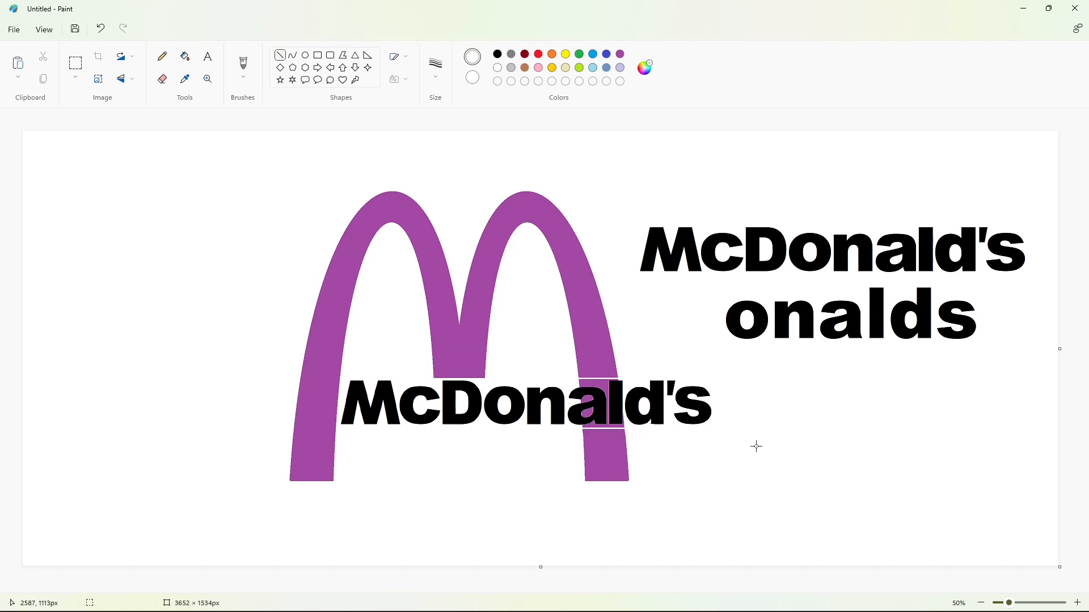
click(185, 56)
click(600, 383)
click(588, 399)
click(588, 413)
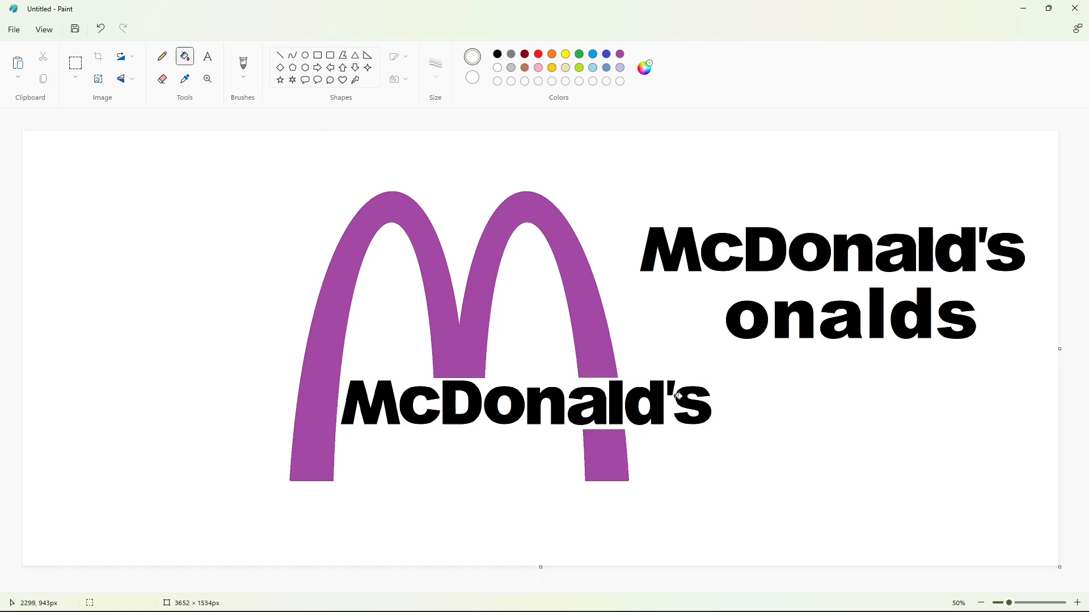
click(318, 55)
click(498, 54)
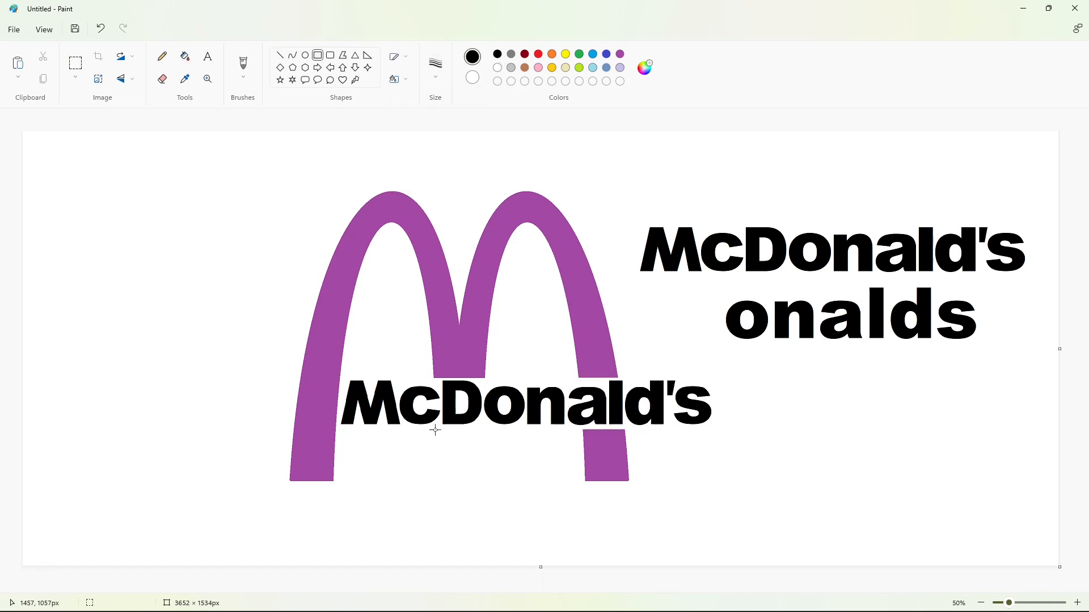
drag(437, 429, 481, 466)
click(185, 56)
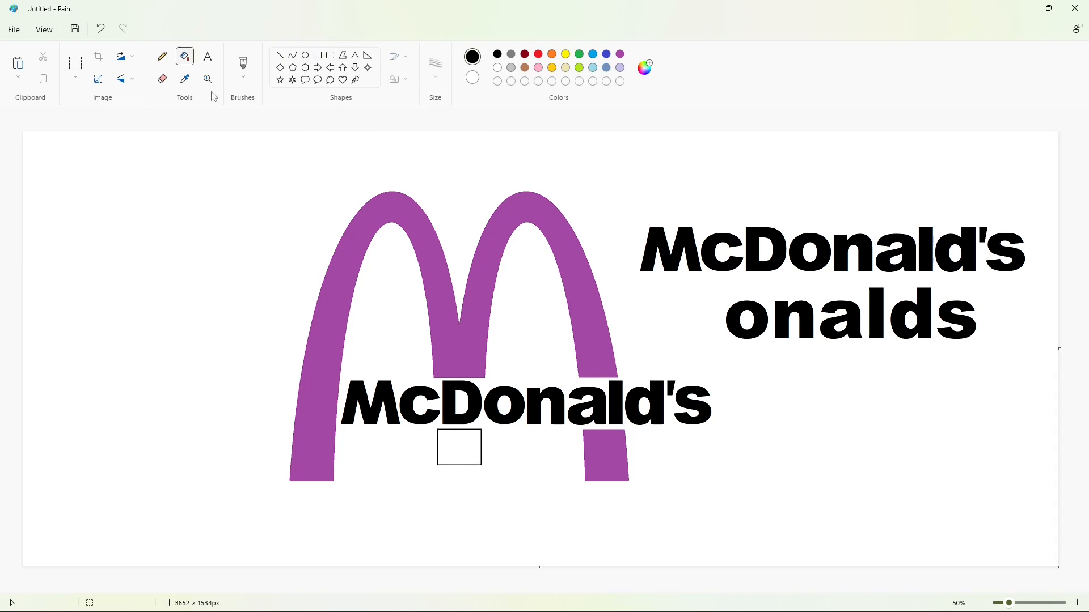
click(460, 448)
click(469, 283)
click(606, 463)
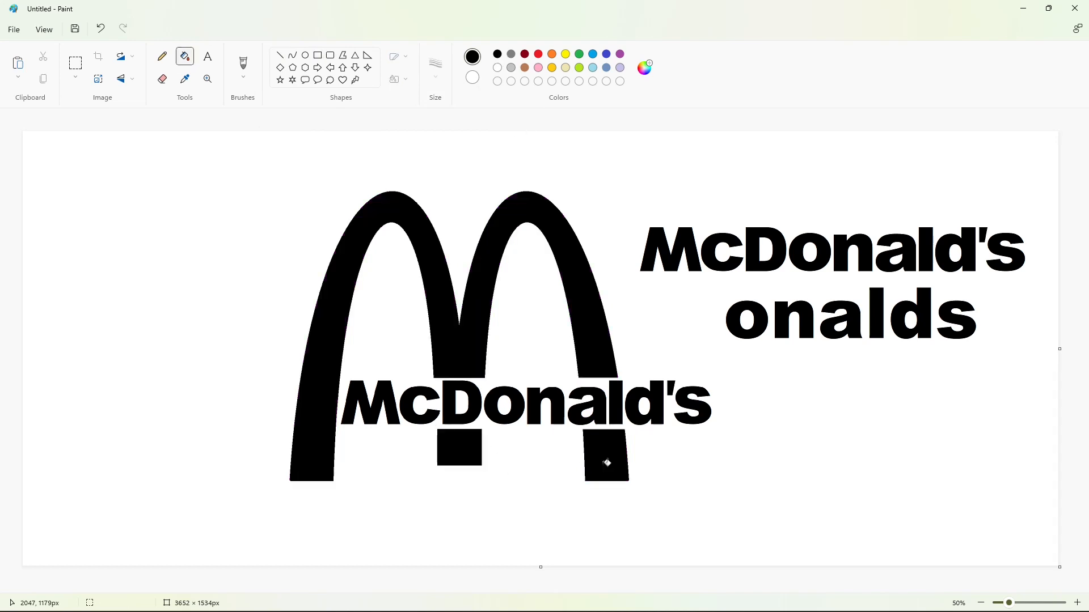
key(ctrl+z)
key(ctrl+z)
key(ctrl+z)
key(ctrl+z)
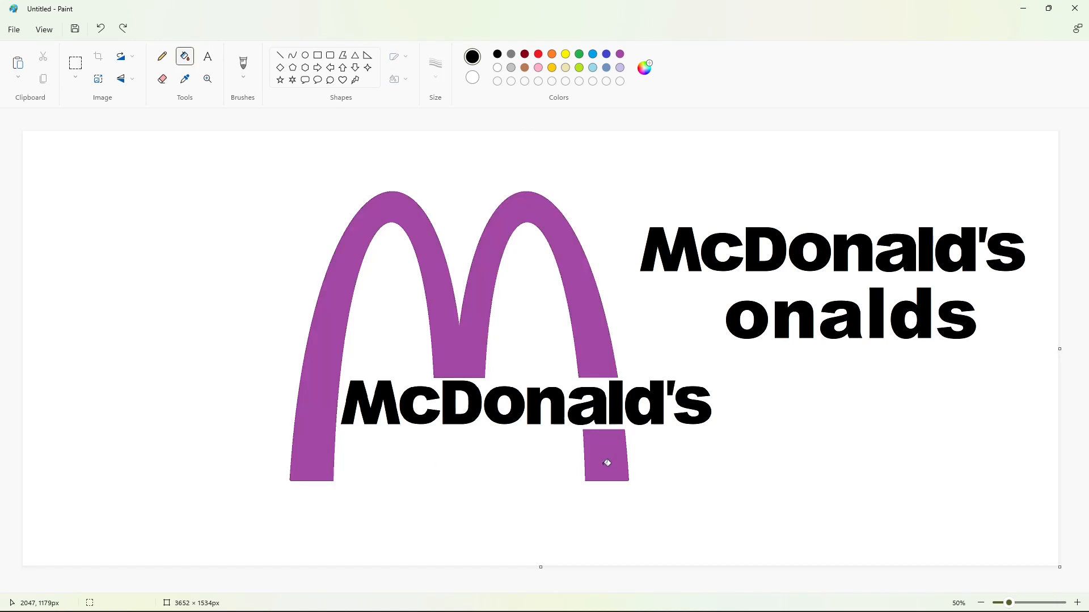
Draw a black-filled rectangle just below the D and recolour the arches and the cut-off right leg piece black.
drag(437, 429, 481, 467)
click(185, 56)
click(459, 448)
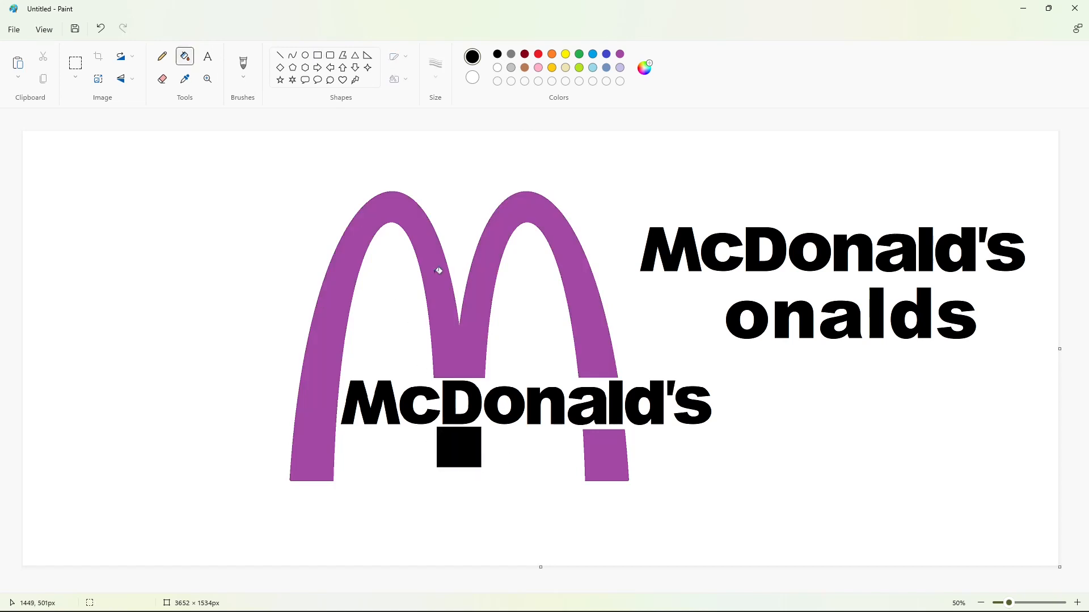
click(439, 272)
click(612, 443)
Draw a white horizontal line about 205 px long along the gap between the middle stem of the arches and the D.
click(1076, 602)
drag(533, 589, 682, 587)
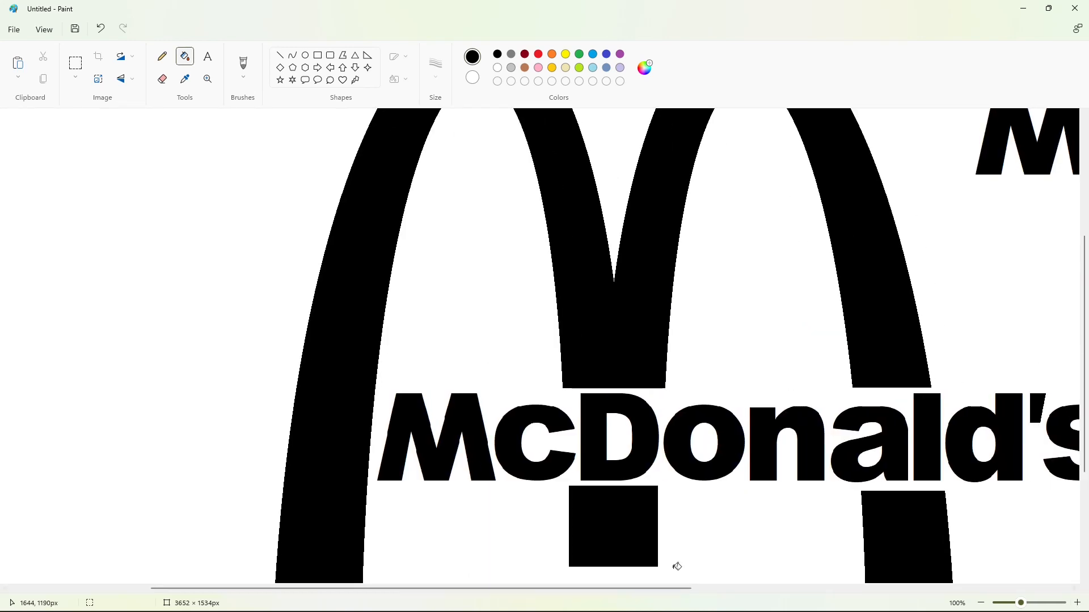
click(280, 55)
click(497, 67)
click(436, 68)
click(452, 151)
drag(557, 393, 674, 393)
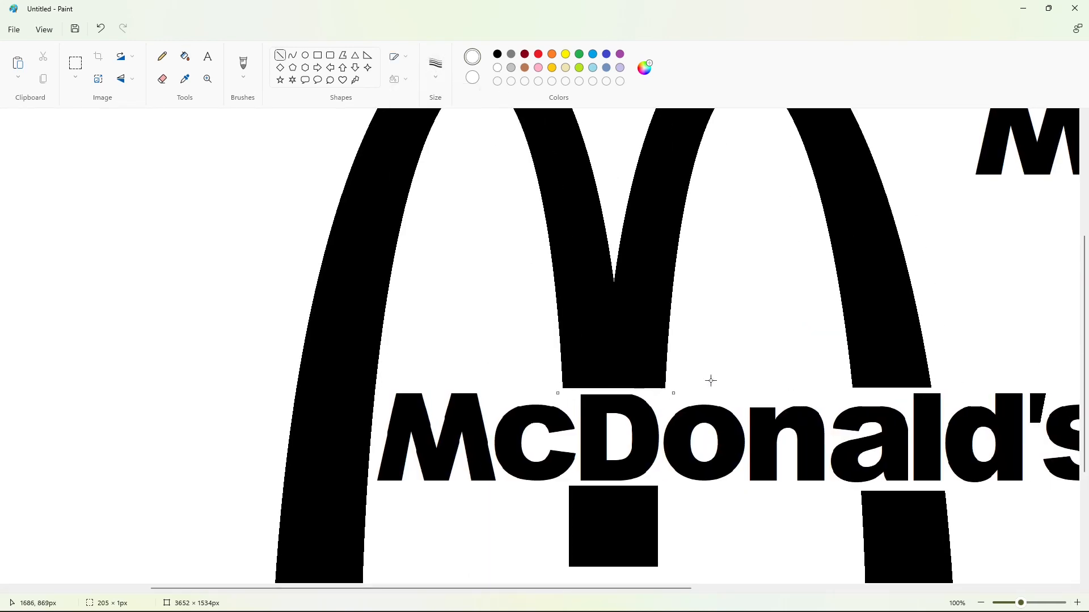
click(980, 603)
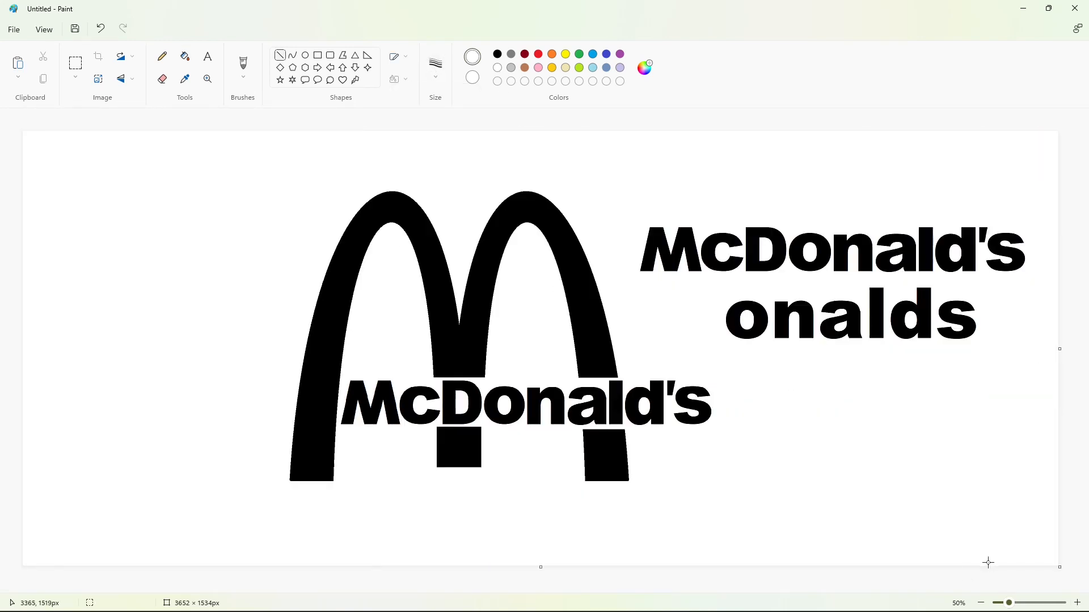
click(1077, 603)
drag(544, 588, 804, 584)
scroll(816, 512, down, 2)
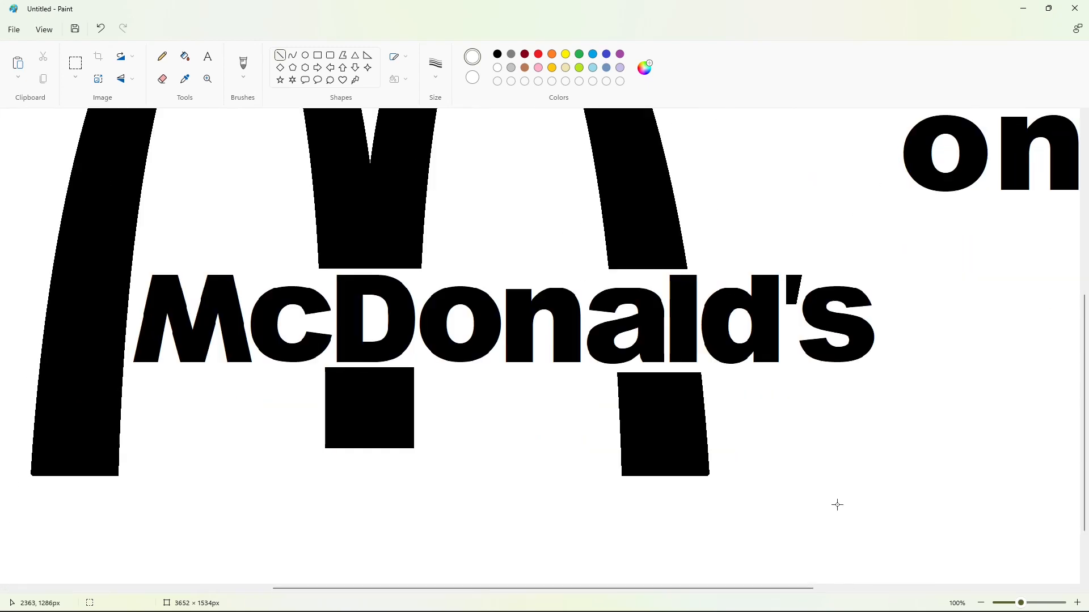
click(981, 603)
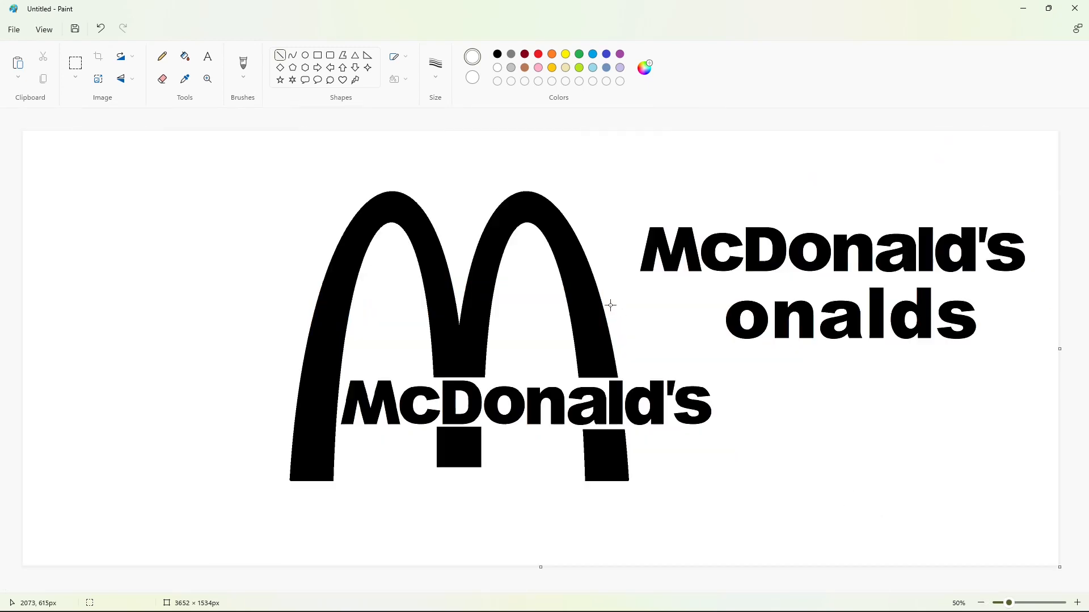
Draw a black-outlined circle about 93 × 89 px beside the foot of the right arch leg.
click(305, 55)
click(497, 54)
drag(641, 450, 667, 475)
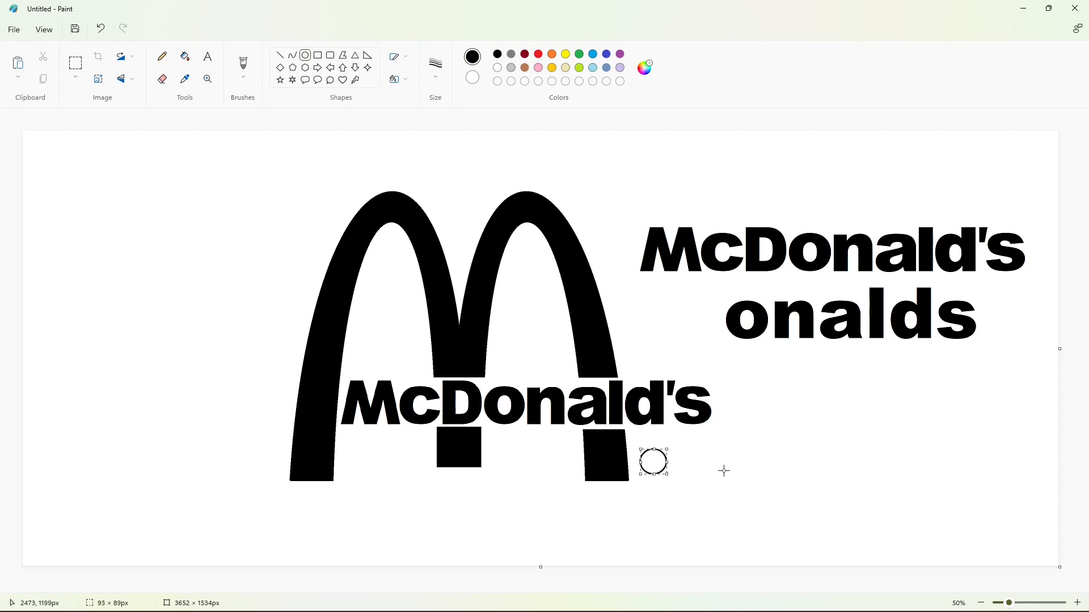
click(724, 471)
Add the letter R in Arial at size 60 and position it inside the small circle.
click(208, 57)
click(421, 125)
click(418, 105)
click(654, 392)
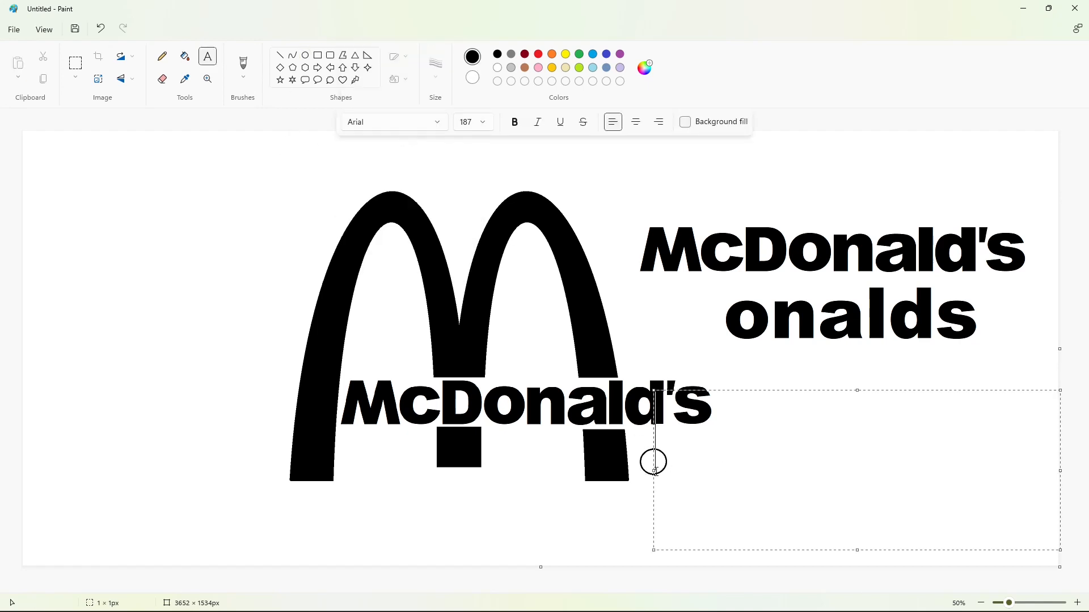
text(R)
key(ctrl+a)
click(488, 124)
text(50)
key(Return)
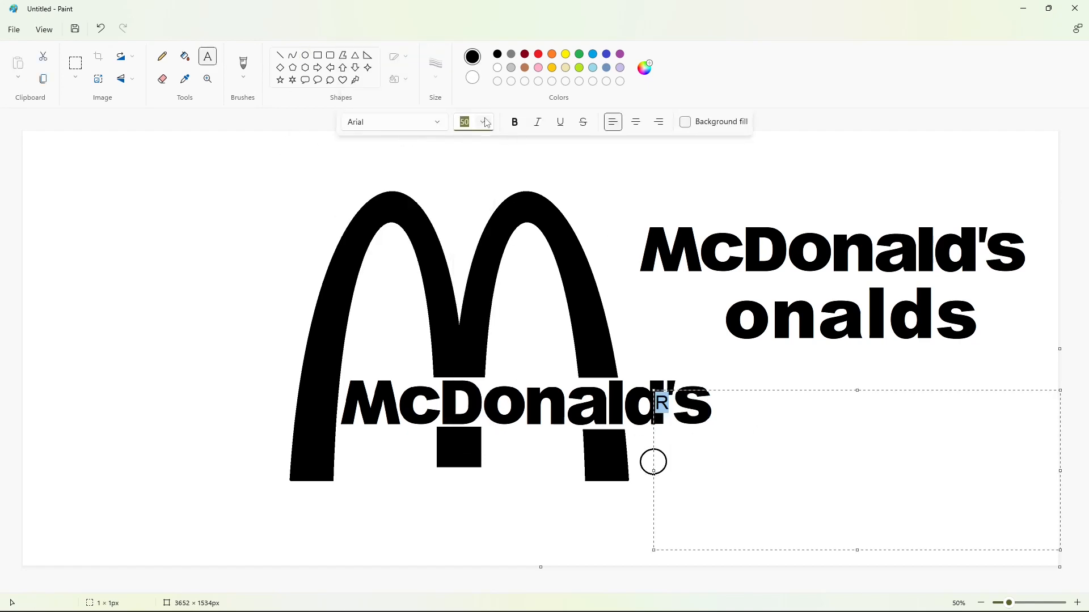
click(486, 123)
text(60)
key(Return)
drag(654, 390, 644, 448)
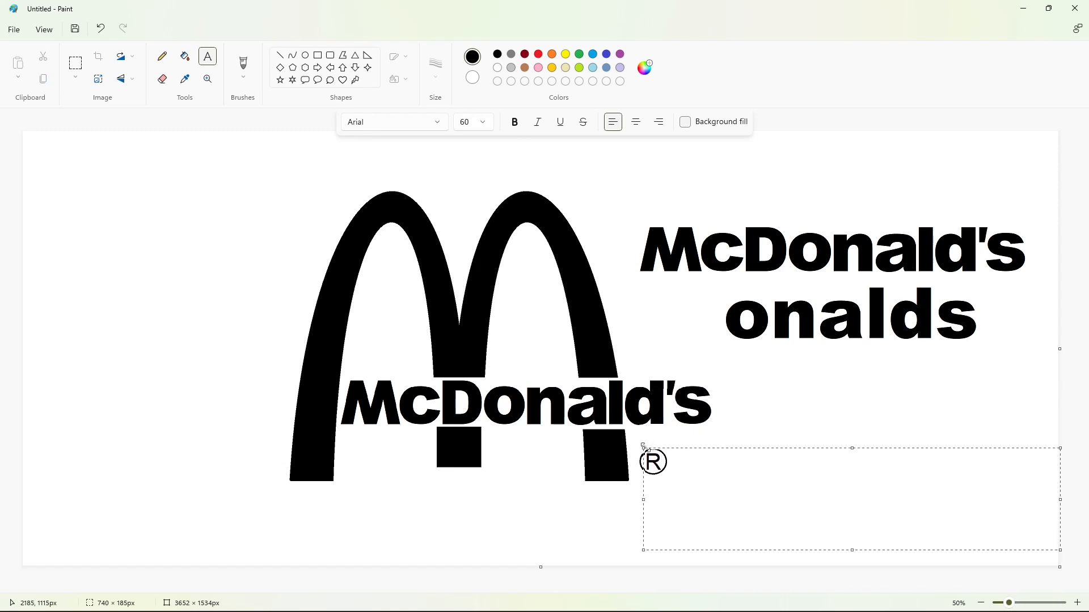
Make the R bold, try it in gold and undo the placed text.
key(ctrl+b)
click(552, 67)
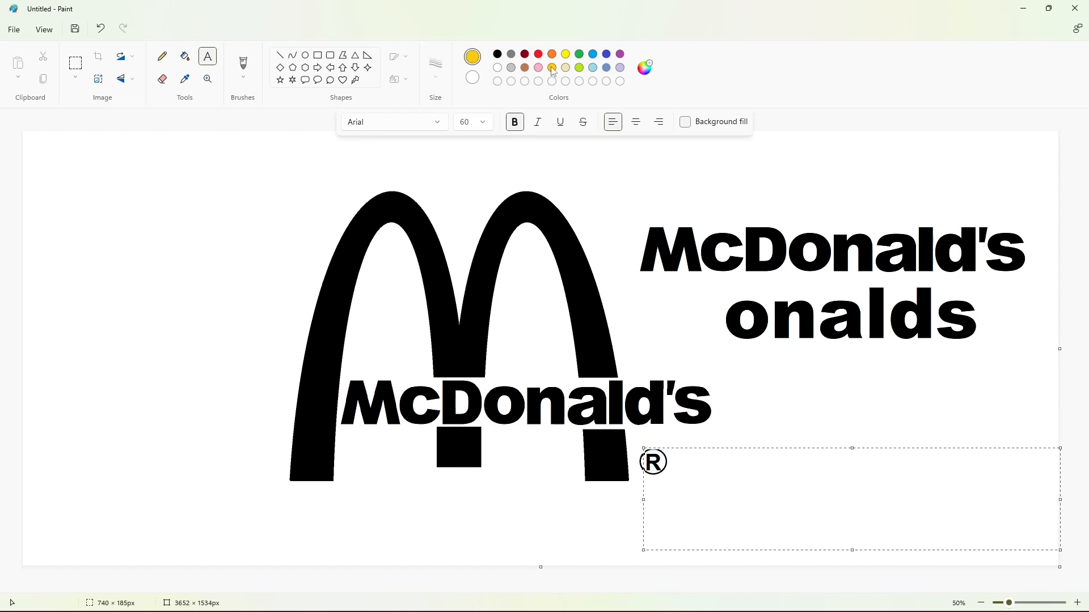
key(ctrl+a)
click(566, 55)
click(552, 67)
click(695, 397)
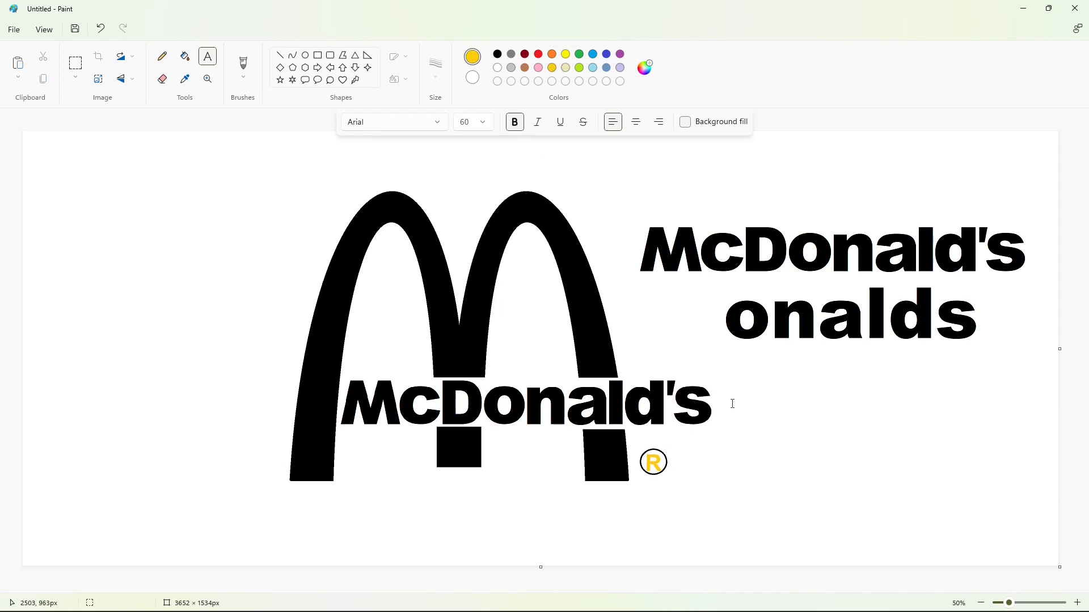
key(ctrl+z)
Re-enter a bold R inside the small circle and colour it gold.
click(497, 53)
click(644, 449)
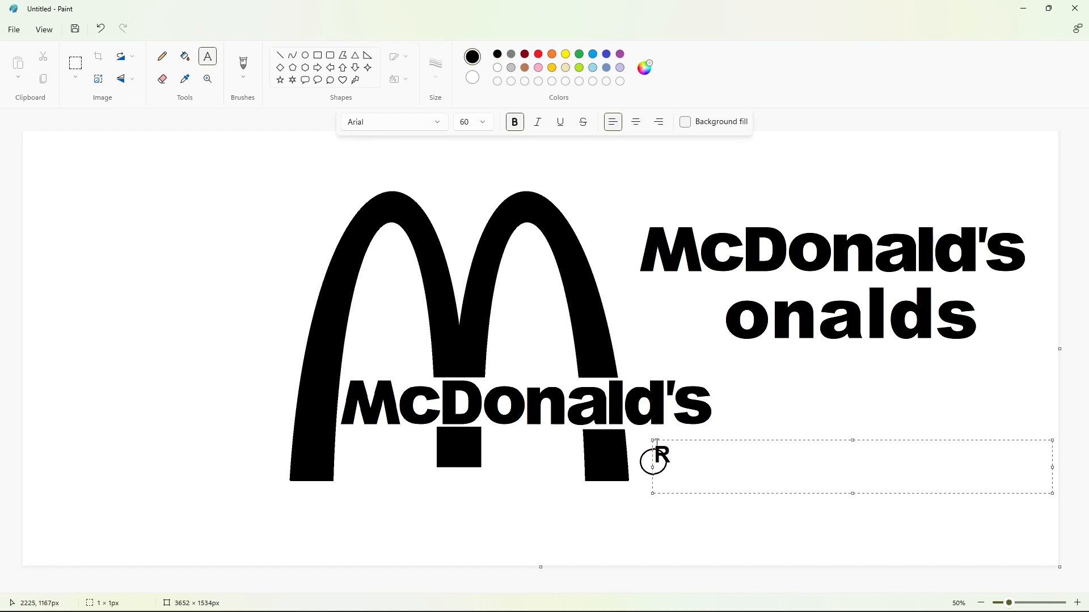
text(R)
key(ctrl+a)
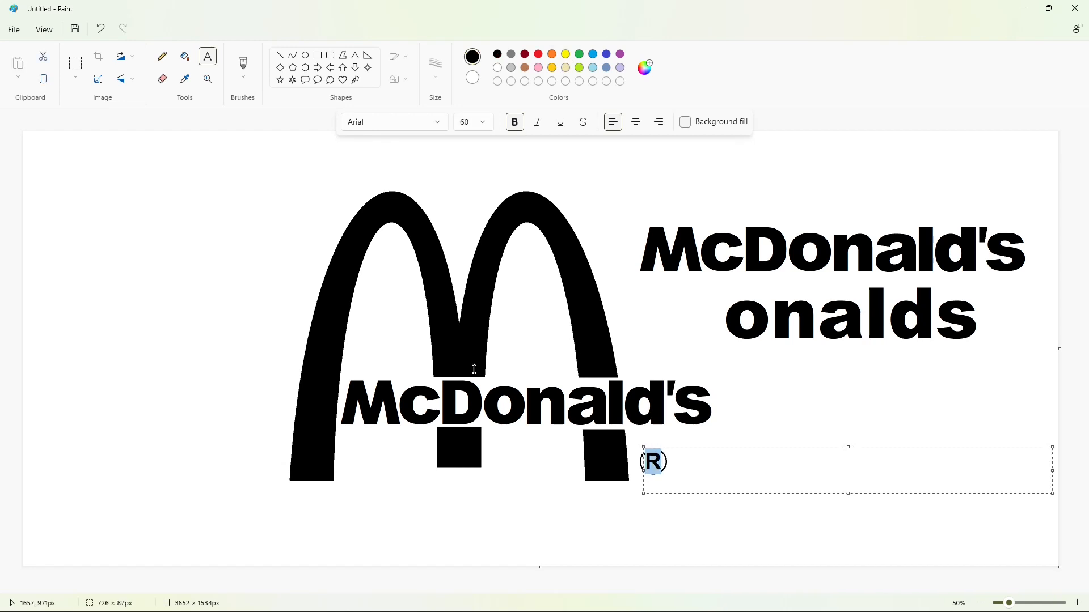
click(551, 68)
click(758, 389)
Cover the original "McDonald's" wordmark and the spare "onalds" letters with white rectangles.
click(318, 55)
click(498, 68)
drag(628, 218, 1039, 282)
drag(718, 285, 991, 350)
Draw an unfilled black rectangle around the whole logo and adjust its edges to about 1657 × 1263 px.
click(399, 80)
click(409, 100)
click(497, 54)
drag(255, 168, 759, 522)
drag(256, 345, 260, 344)
drag(507, 169, 511, 164)
drag(758, 346, 730, 364)
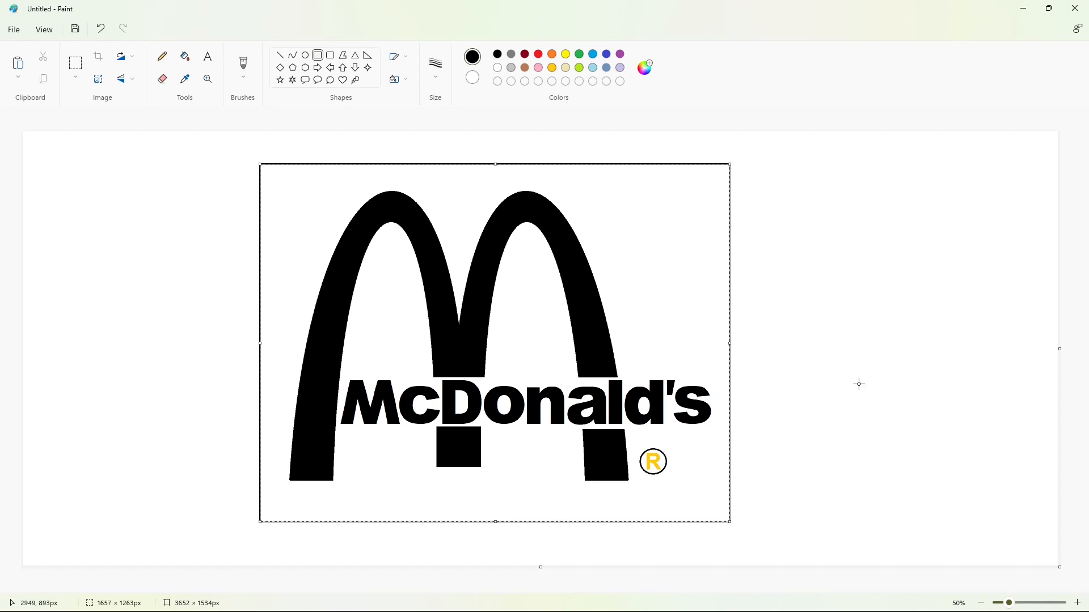
Make the frame's outline purple and fill its background around the arches and lettering with the same purple.
click(620, 54)
click(571, 140)
click(283, 176)
Draw a black-outlined circle in the blank area beside the purple rectangle and copy it for rounding the corners.
click(497, 54)
click(305, 55)
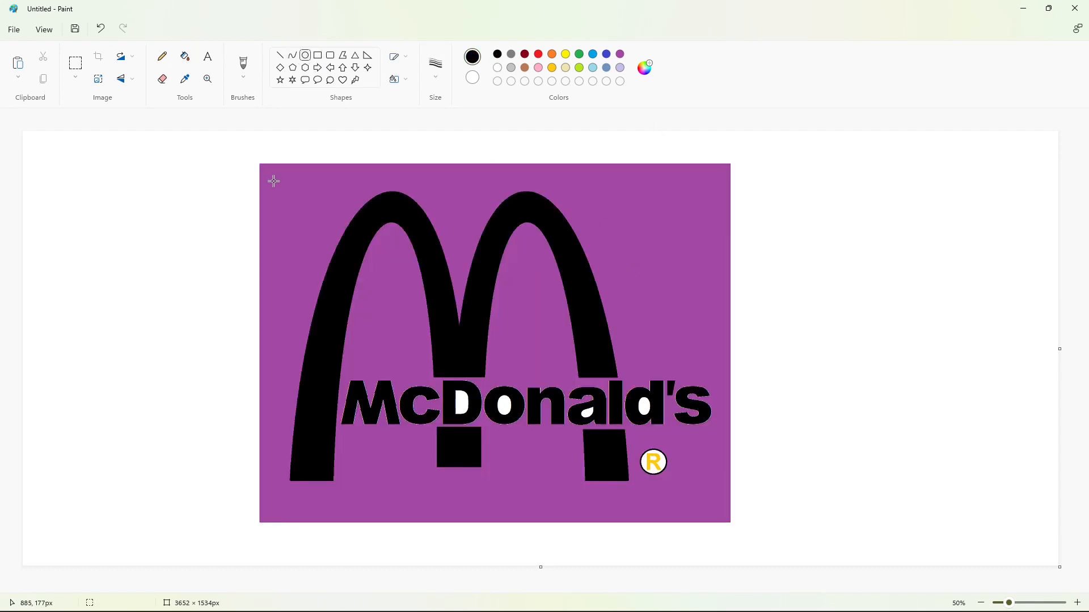
mouse_move(260, 165)
mouse_down()
mouse_move(301, 221)
mouse_move(321, 225)
mouse_move(136, 205)
mouse_up()
click(76, 63)
drag(63, 146, 221, 272)
key(ctrl+c)
Paste the circle and nudge it into the purple rectangle's upper-left corner so it touches both edges.
click(1077, 603)
drag(442, 588, 550, 588)
key(ctrl+v)
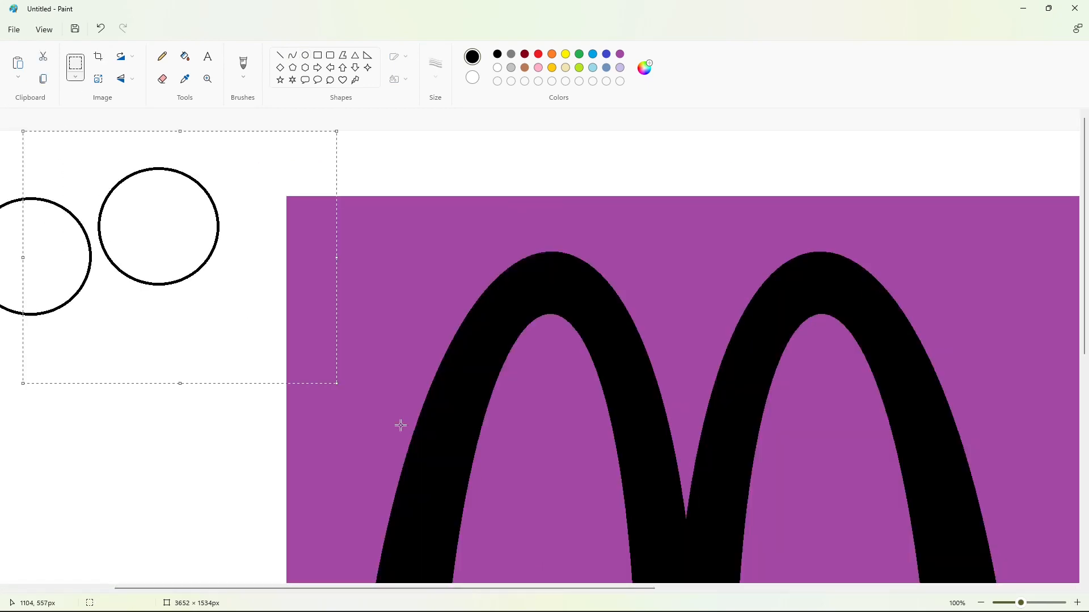
drag(227, 283, 417, 325)
key(Left)
key(Left)
key(Up)
key(Up)
key(Up)
key(Up)
key(Up)
key(Up)
key(Up)
key(Up)
key(Up)
key(Up)
key(Up)
key(Up)
key(Up)
key(Up)
key(Up)
key(Up)
key(Up)
key(Up)
key(Up)
key(Up)
key(Up)
key(Up)
Round the upper-left corner by filling the area outside the circle white and recolouring the circle's outline purple.
click(186, 57)
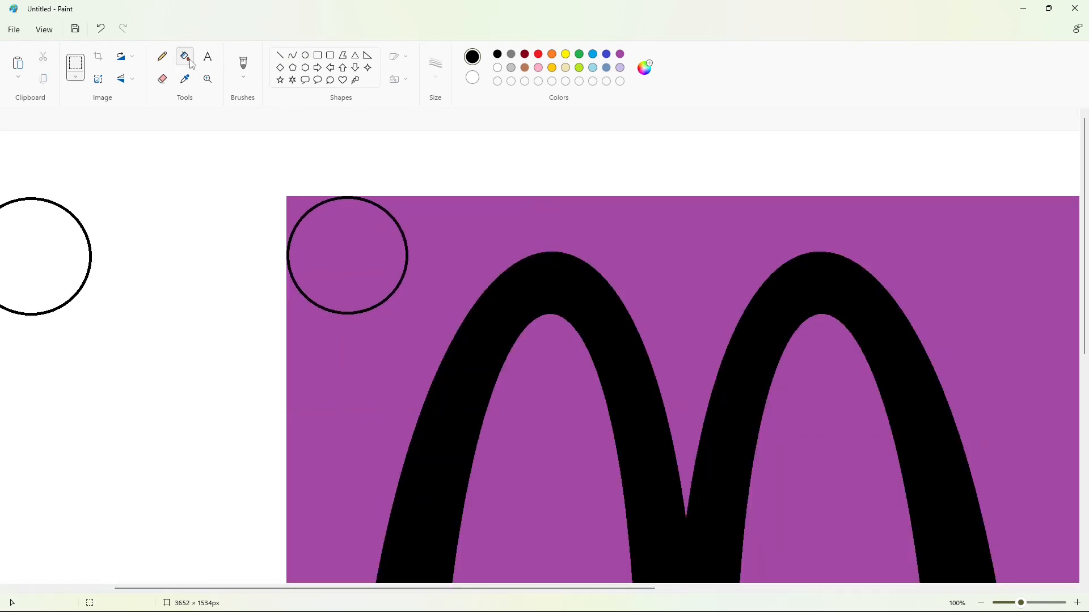
click(498, 67)
click(298, 200)
click(621, 55)
click(404, 236)
click(981, 602)
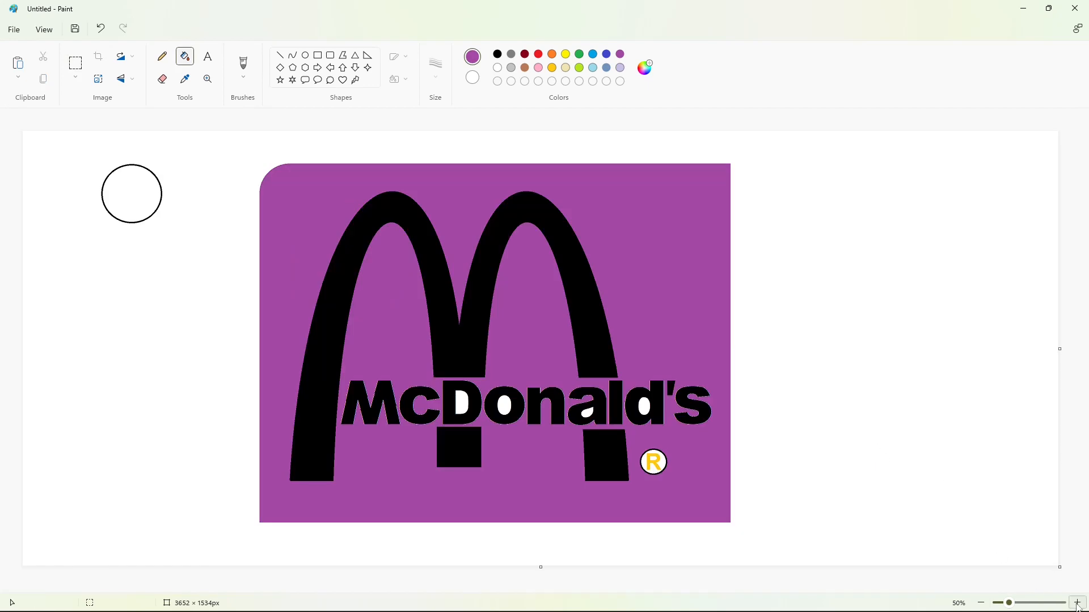
Paste another circle and nudge it into the purple rectangle's upper-right corner so it touches both edges.
click(1077, 603)
drag(527, 589, 892, 589)
key(ctrl+v)
drag(168, 216, 659, 247)
key(Right)
key(Right)
key(Right)
key(Right)
key(Up)
key(Up)
key(Up)
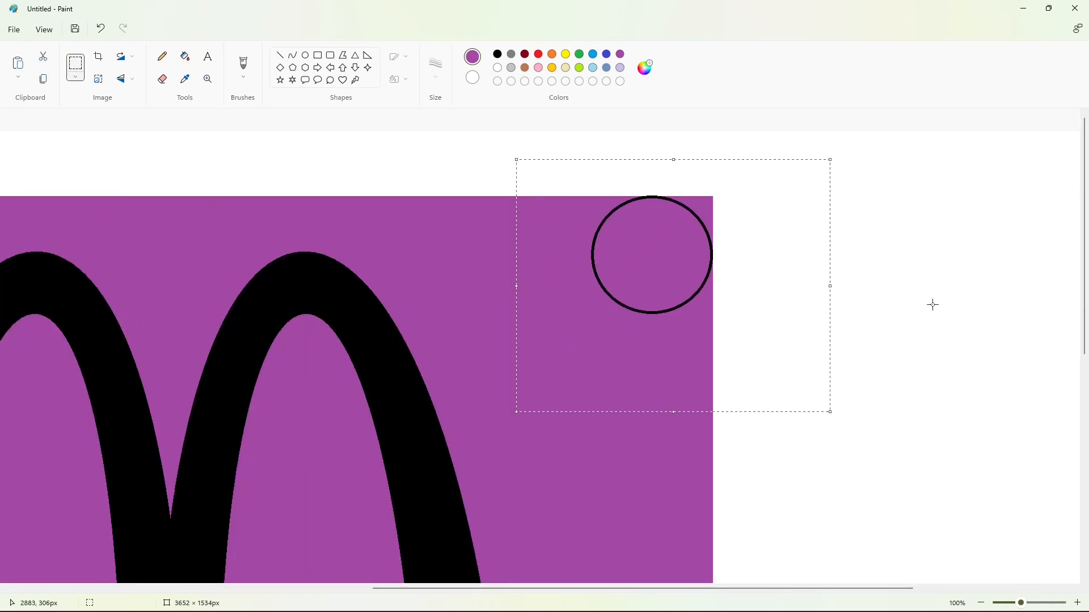
Paste another circle and nudge it into the purple rectangle's lower-right corner so it touches both edges.
scroll(924, 334, down, 5)
key(ctrl+v)
drag(186, 271, 678, 541)
key(Down)
key(Down)
key(Down)
key(Down)
key(Right)
key(Right)
key(Right)
key(Right)
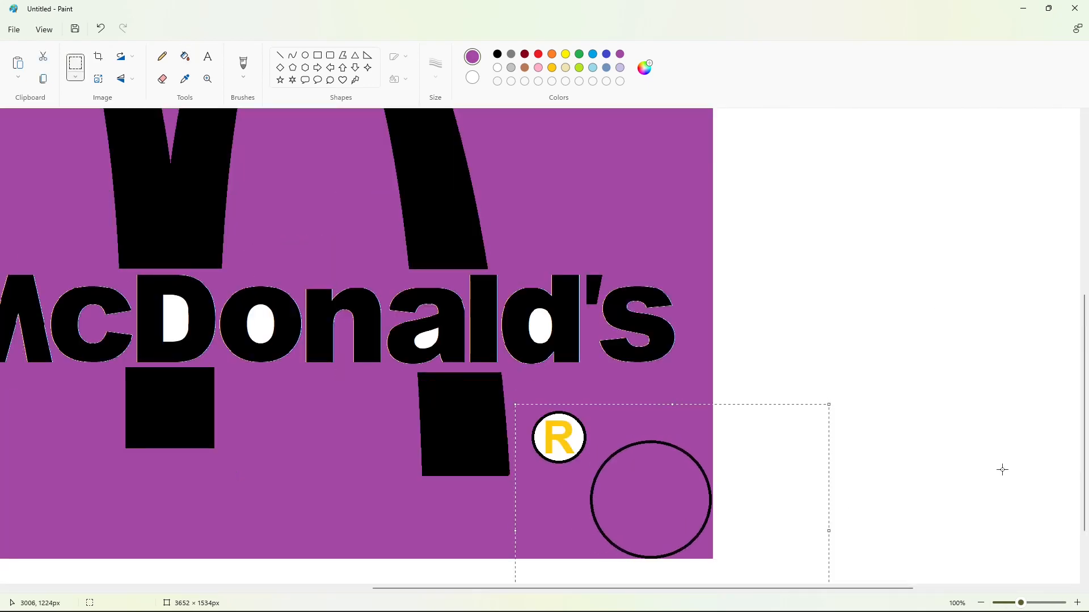
click(986, 477)
Paste a circle in the blank area beside the rectangle and remove its upper-right part, leaving only a lower-left arc.
drag(846, 589, 557, 591)
key(ctrl+v)
mouse_move(168, 223)
mouse_down()
mouse_move(437, 496)
mouse_move(108, 289)
mouse_up()
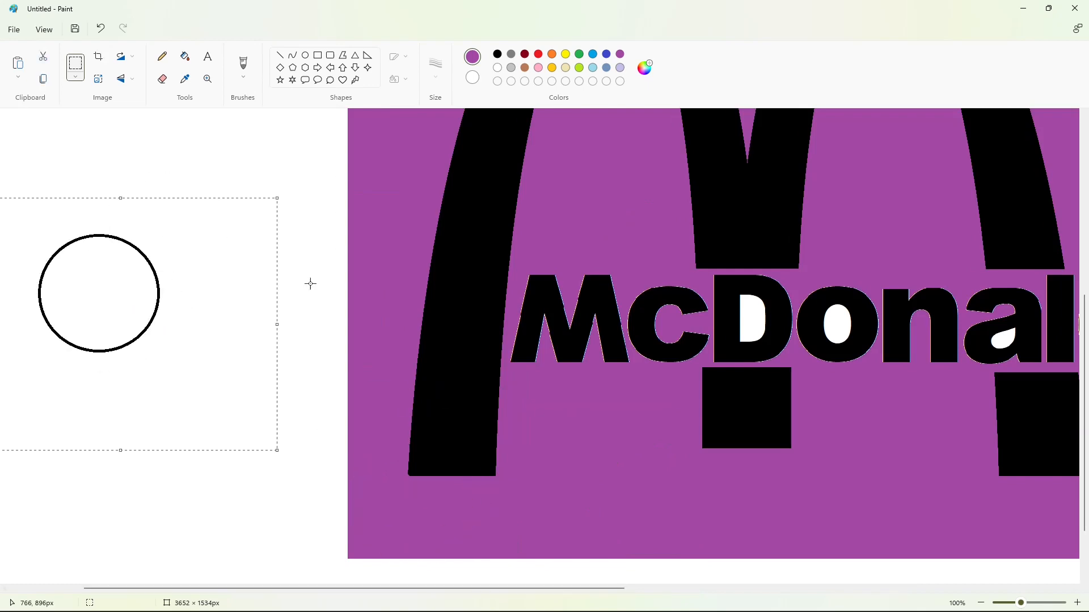
click(310, 284)
click(162, 79)
mouse_move(155, 325)
mouse_down()
mouse_move(63, 287)
mouse_move(51, 258)
mouse_up()
click(185, 56)
click(498, 68)
click(139, 251)
Copy the arc, paste it and nudge it into the purple rectangle's lower-left corner so it touches both edges.
click(76, 63)
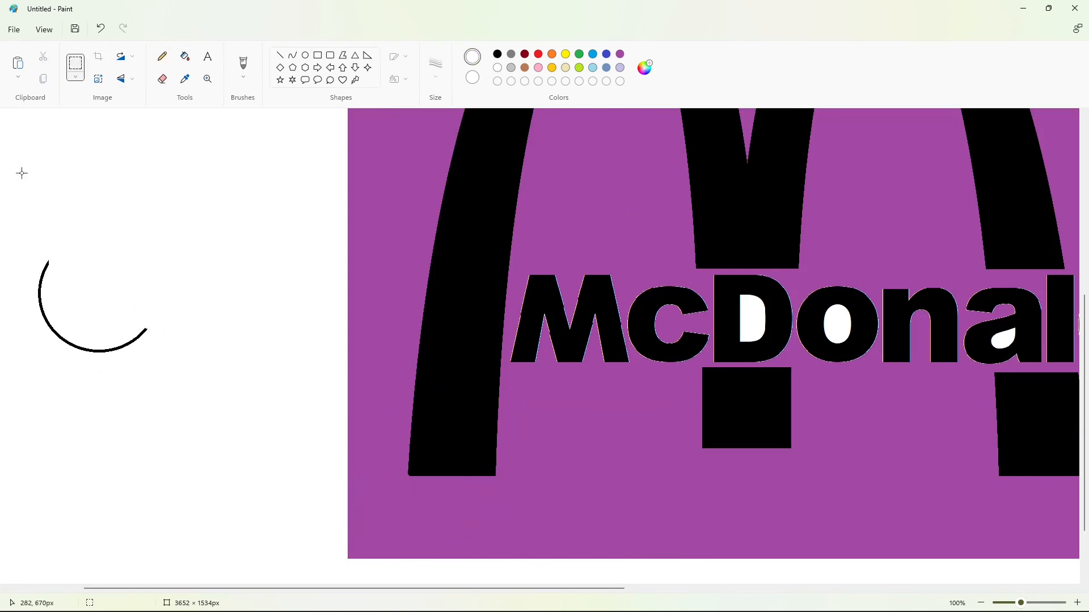
drag(15, 198, 222, 466)
key(ctrl+c)
key(ctrl+v)
drag(94, 288, 398, 548)
key(Left)
key(Left)
key(Left)
key(Left)
key(Down)
key(Down)
key(Down)
key(Down)
key(Down)
key(Down)
key(Down)
key(Down)
key(Down)
key(Down)
key(Down)
key(Down)
key(Down)
key(Down)
key(Down)
key(Down)
key(Down)
key(Down)
key(Down)
key(Down)
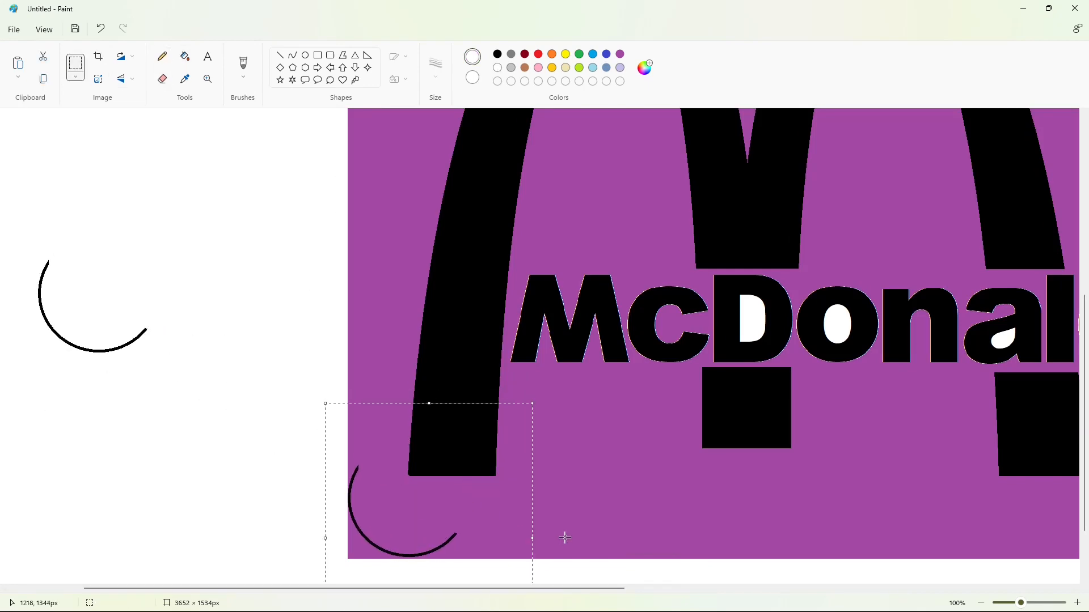
click(563, 539)
Remove the leftover arc and fill the areas outside the lower-left, lower-right and upper-right corner curves white.
click(185, 56)
click(144, 332)
click(355, 549)
drag(377, 589, 666, 609)
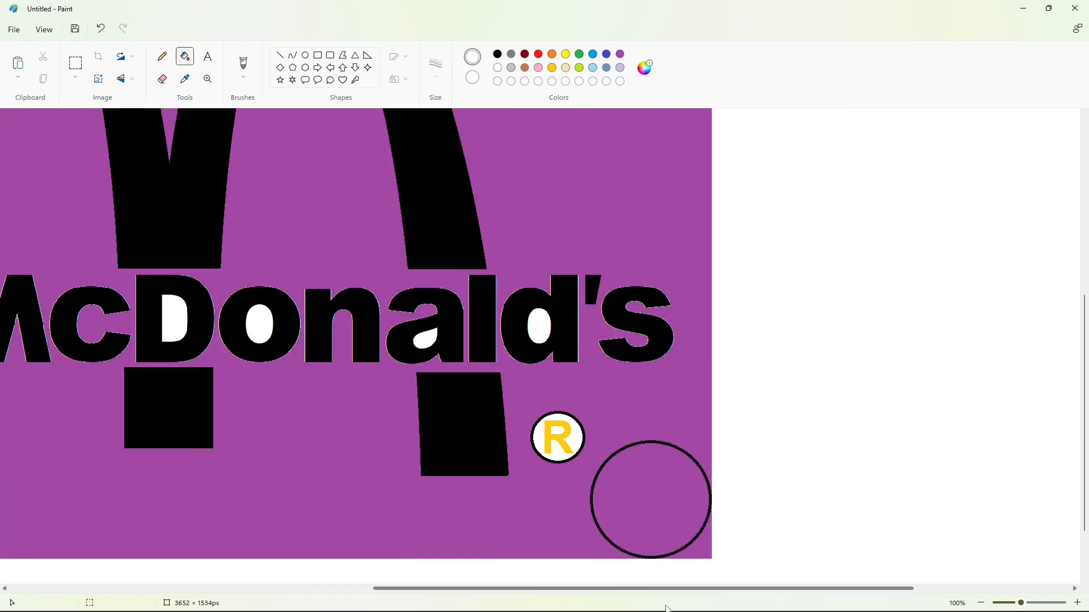
click(705, 551)
scroll(708, 397, up, 5)
click(707, 205)
Recolour the remaining black corner outlines purple and fill the leftover shape beside the rectangle white.
click(621, 55)
scroll(703, 340, down, 5)
scroll(228, 516, left, 5)
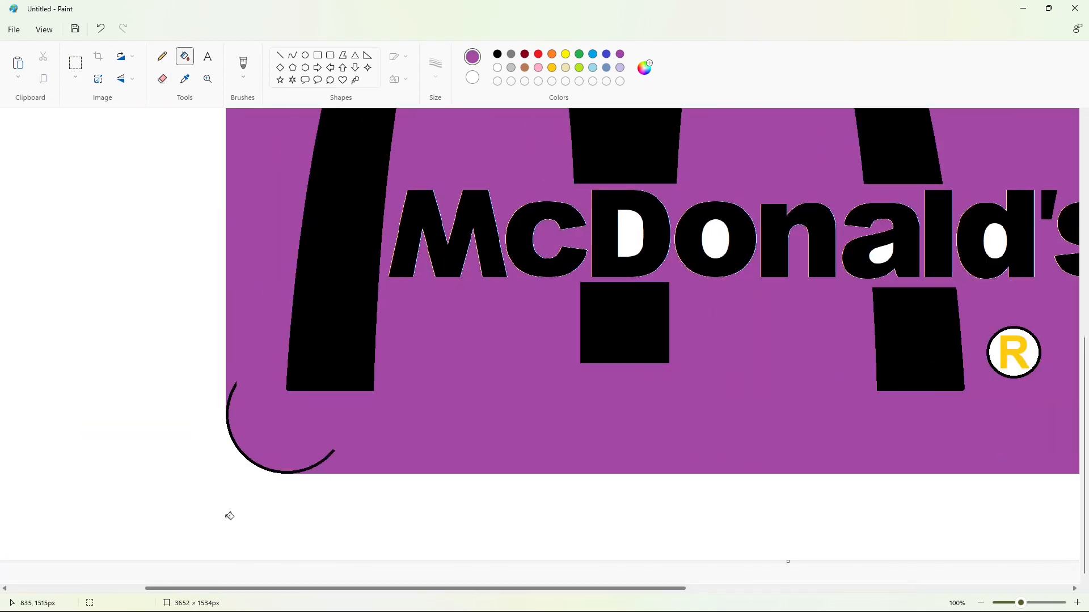
scroll(253, 146, up, 5)
click(497, 67)
click(29, 233)
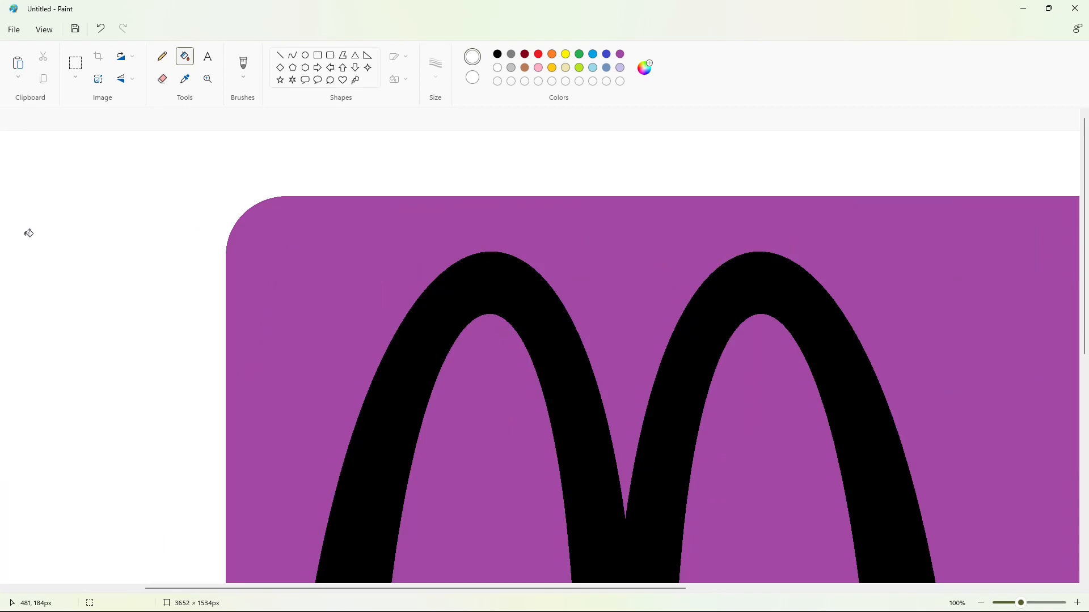
scroll(496, 387, down, 5)
scroll(908, 474, down, 2)
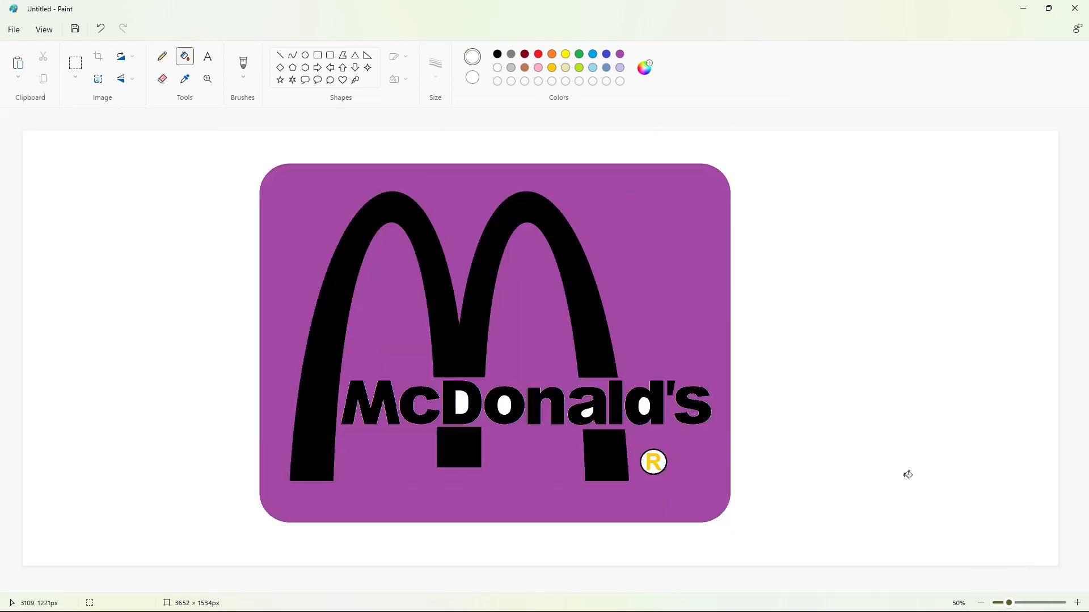
Fill the rounded rectangle, the wordmark's letter openings and the inside of the registered mark with red.
click(538, 54)
click(654, 255)
click(646, 407)
click(587, 412)
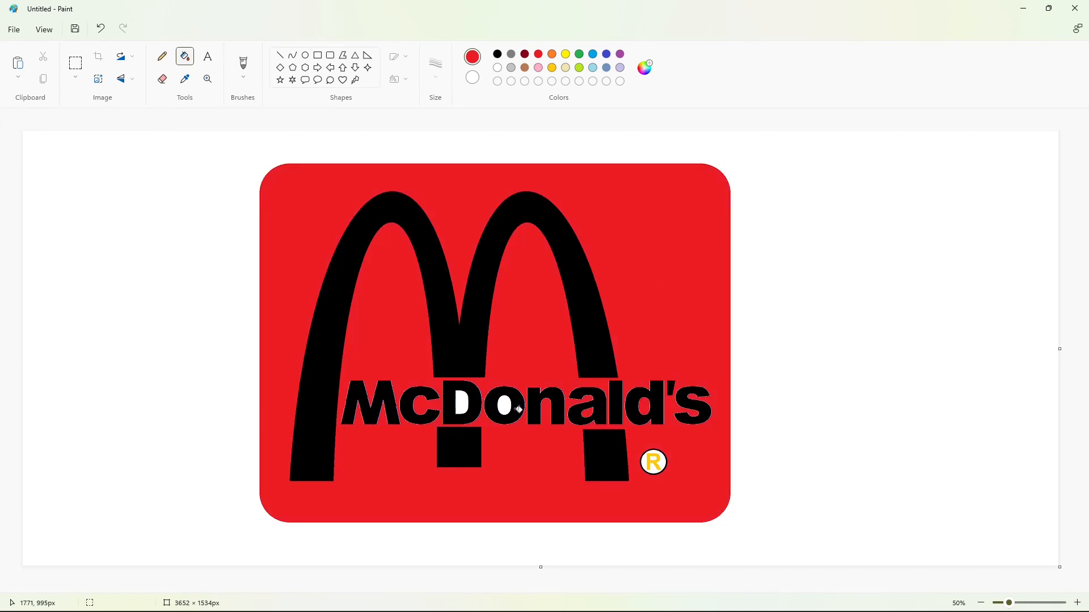
click(504, 403)
click(462, 404)
click(662, 463)
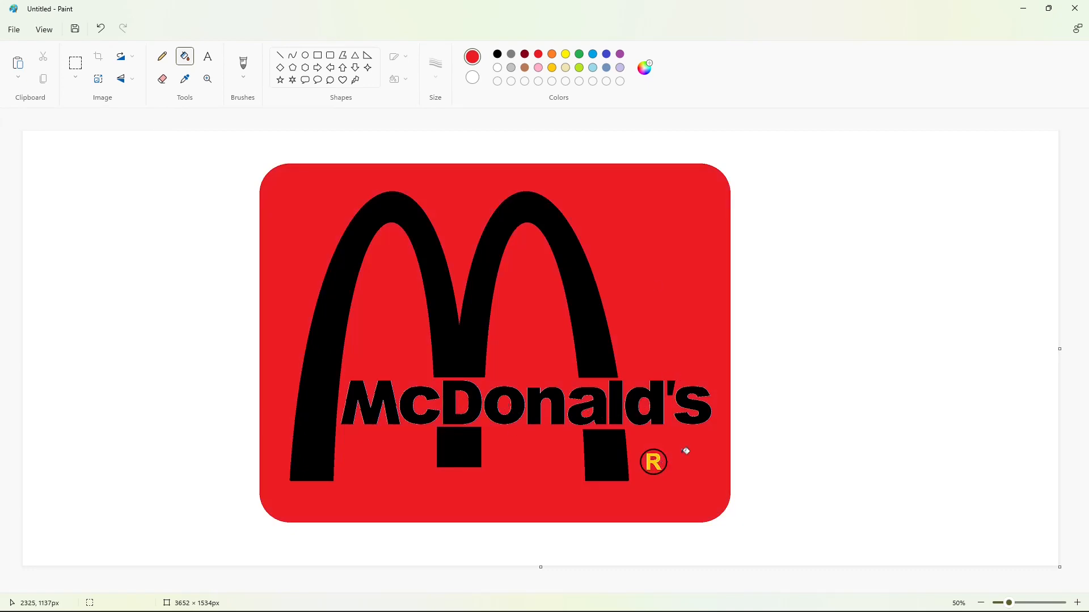
Fill the arches, the two blocks below the wordmark and the registered mark's ring with gold.
click(551, 67)
click(496, 376)
click(464, 432)
click(615, 455)
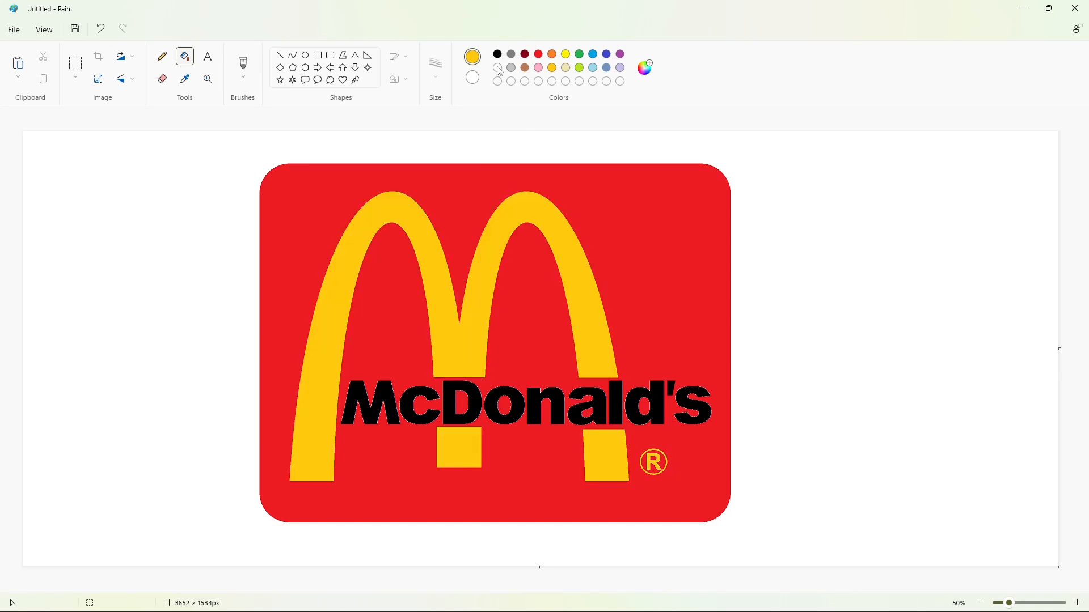
Fill all the letters and the apostrophe of the McDonald's wordmark with white.
click(497, 68)
click(393, 392)
click(405, 397)
click(451, 397)
click(492, 403)
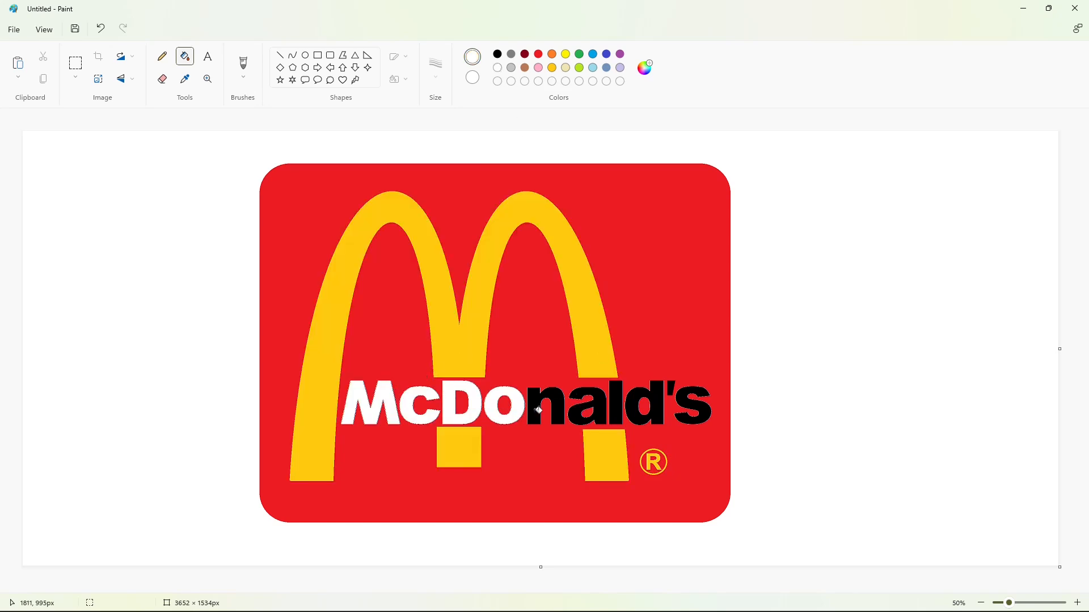
click(536, 410)
click(578, 407)
click(616, 404)
click(641, 413)
click(672, 387)
click(675, 402)
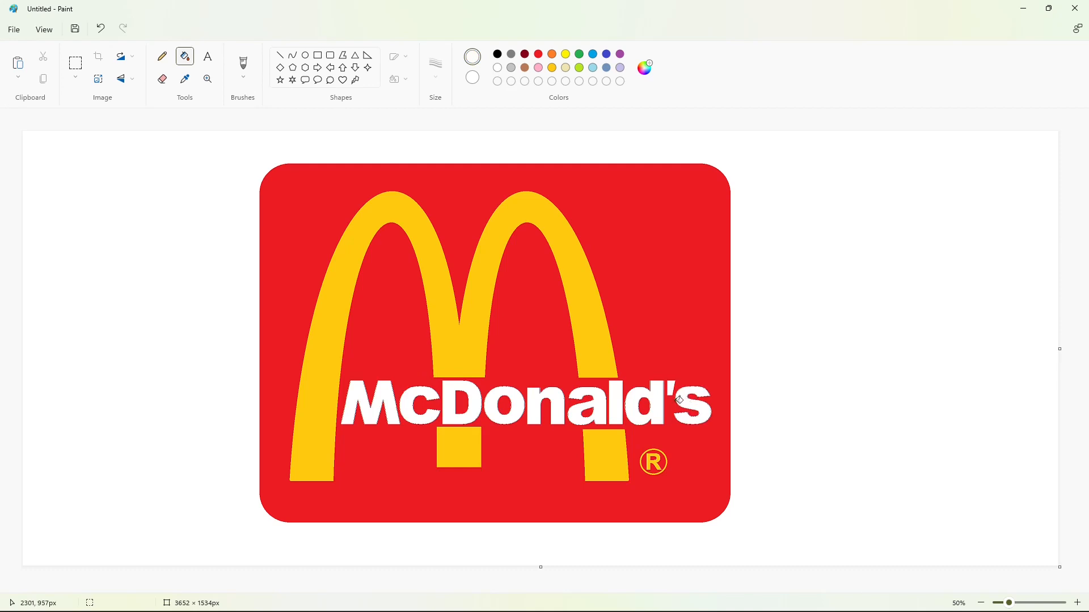
Recolour the arches, the two blocks below the wordmark and the registered mark yellow.
click(433, 251)
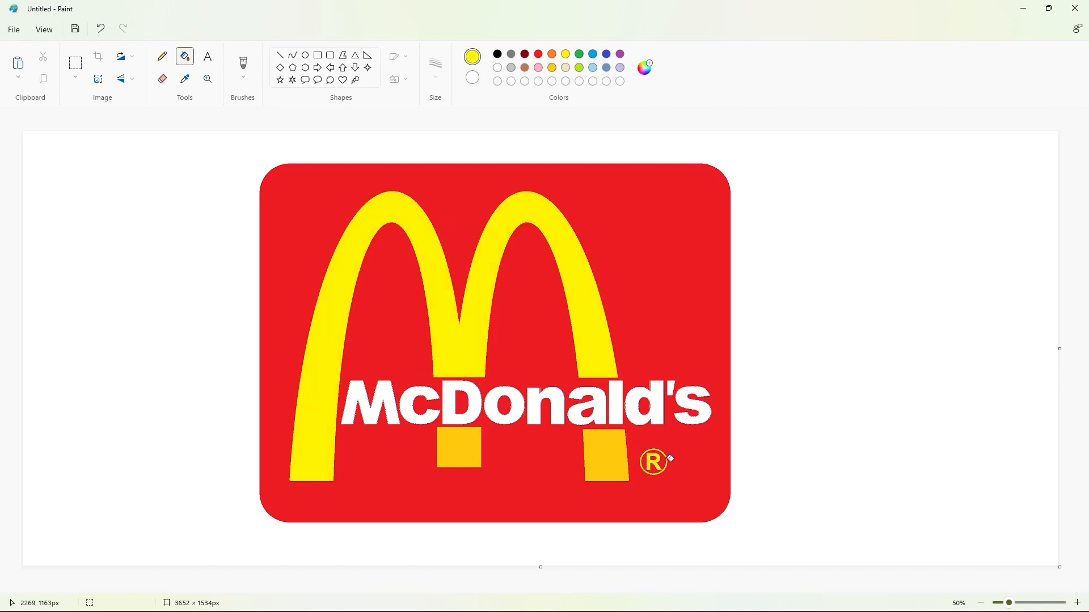
click(454, 435)
click(608, 451)
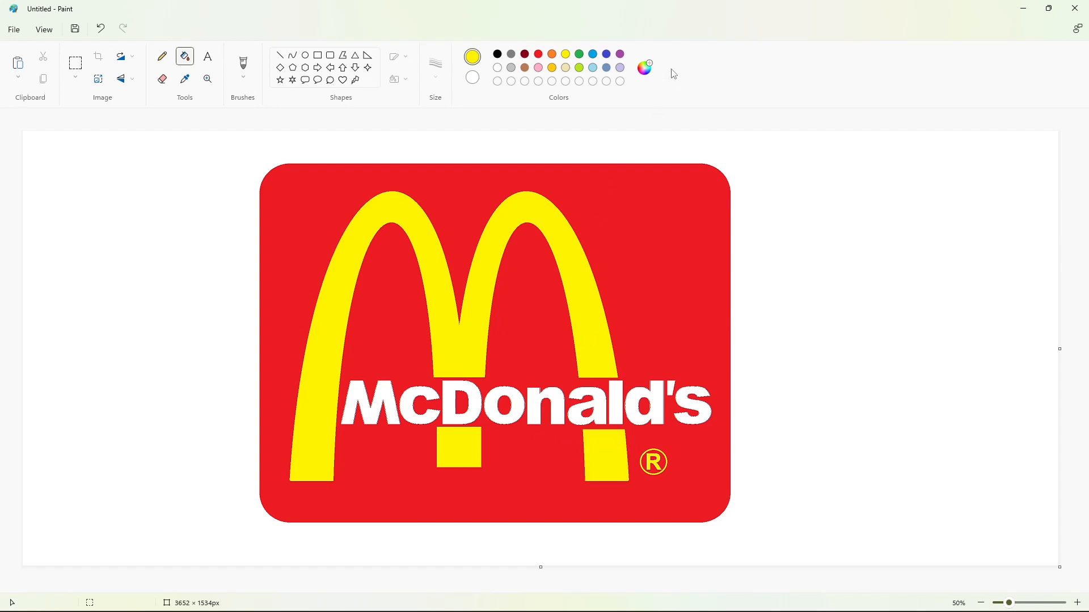